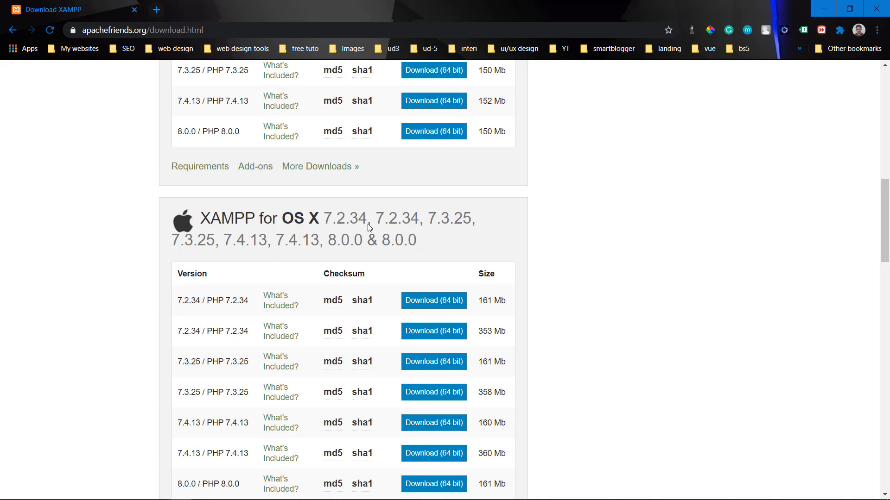
Step: Scroll back to the top of the XAMPP download page and minimize Chrome
scroll(368, 224, up, 10)
scroll(292, 140, up, 3)
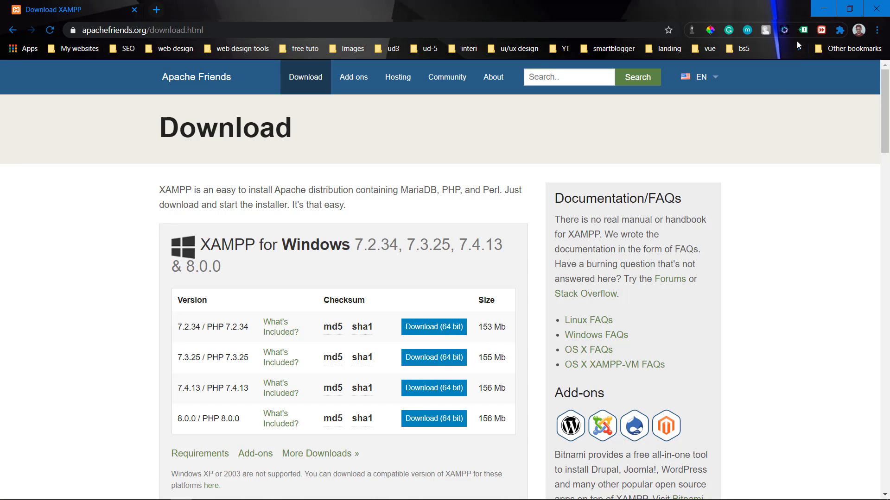
click(817, 12)
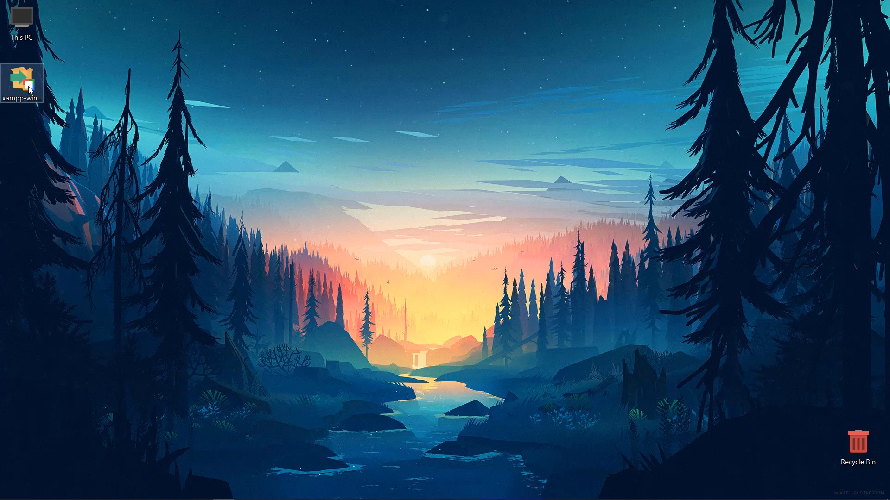
Step: Launch the downloaded xampp-win installer from the desktop
double_click(28, 89)
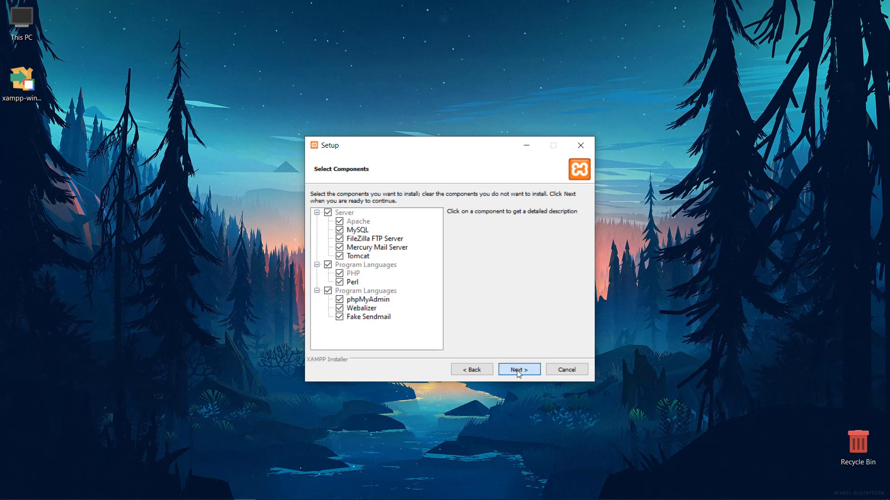
Step: Set the install location to a new folder H:\XAMPP on the SSD drive
click(516, 371)
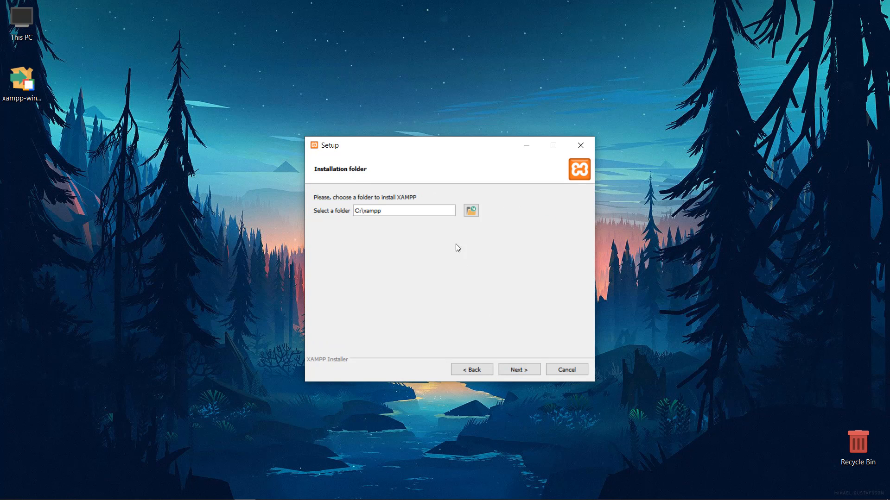
click(472, 211)
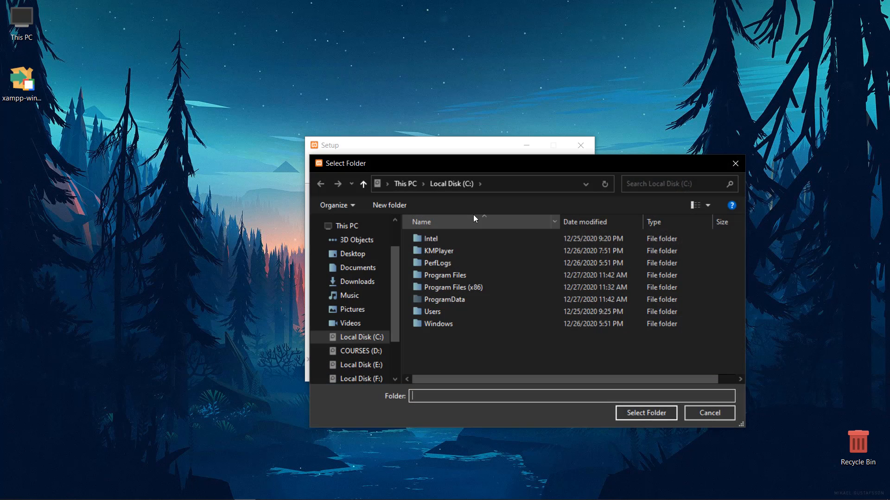
scroll(372, 302, down, 1)
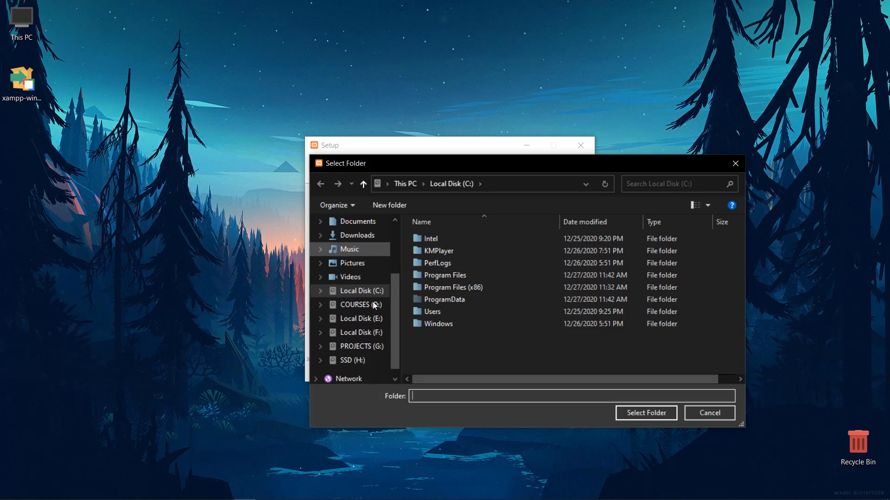
click(368, 365)
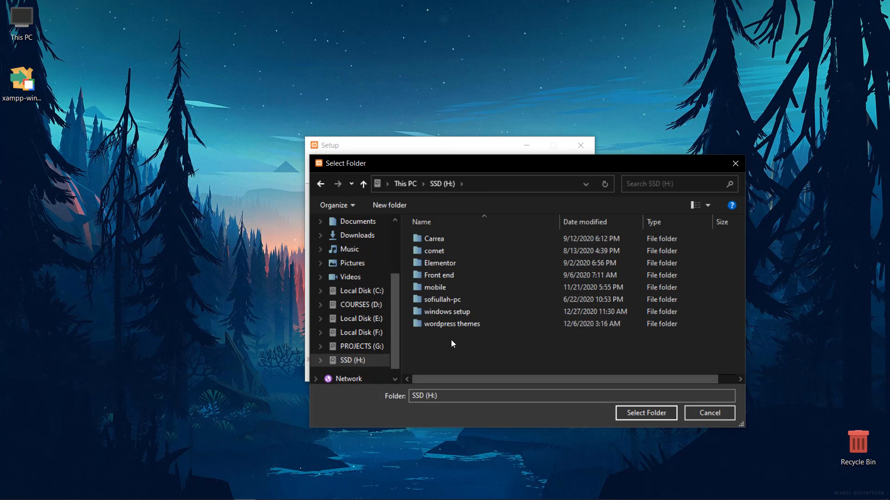
right_click(452, 340)
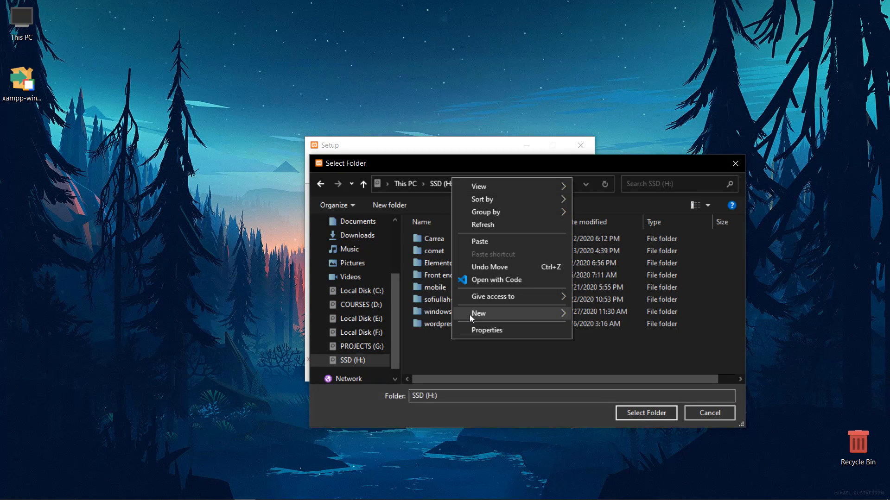
mouse_move(503, 315)
click(600, 315)
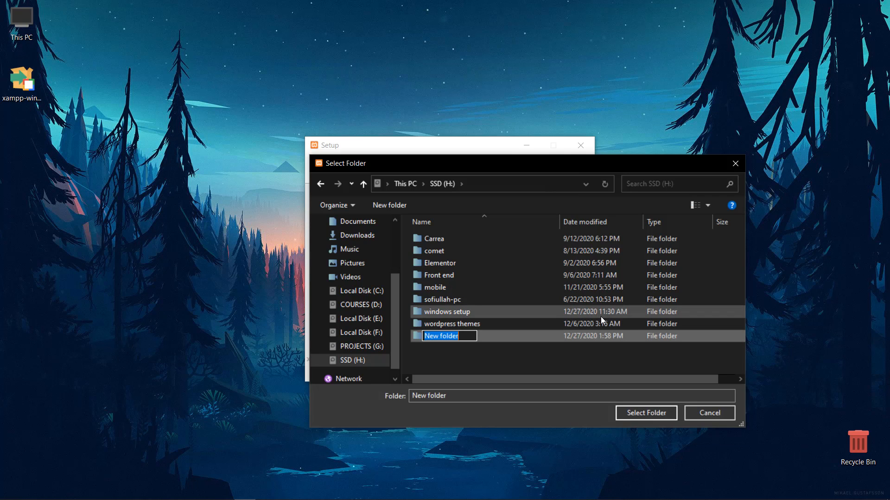
text(XAMPP)
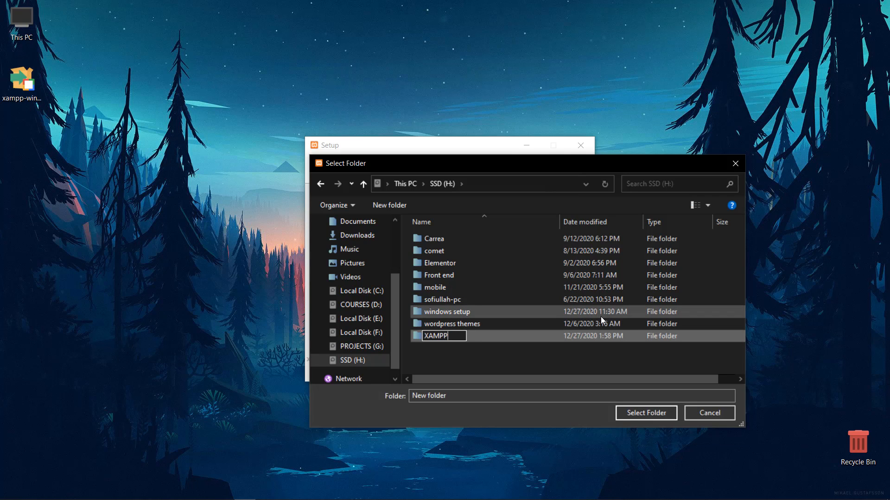
key(Return)
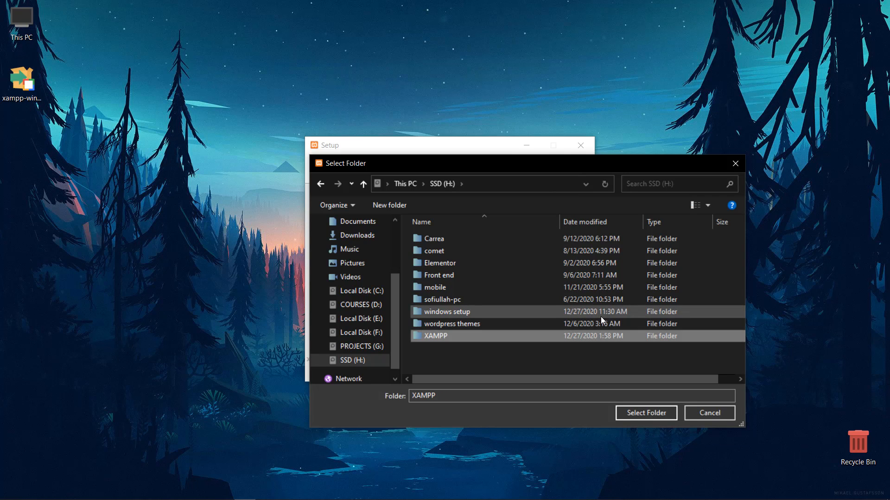
click(640, 414)
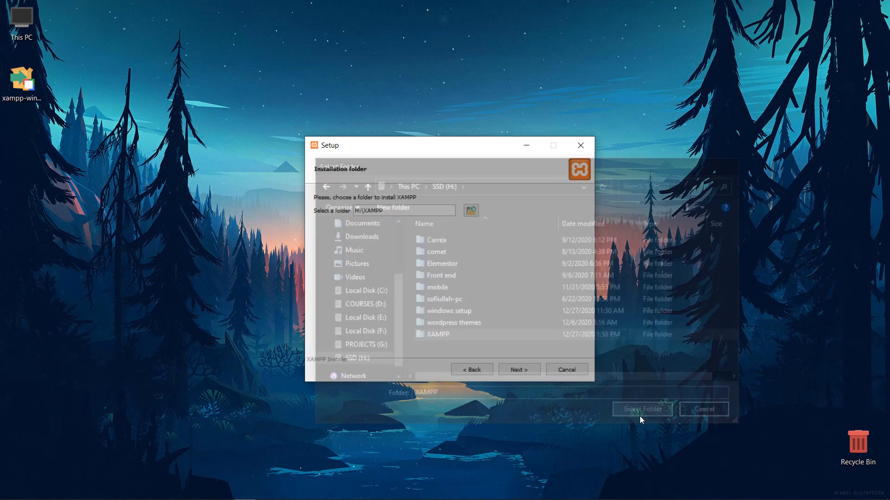
Step: Keep English, opt out of Bitnami, install XAMPP, and finish the wizard
click(511, 370)
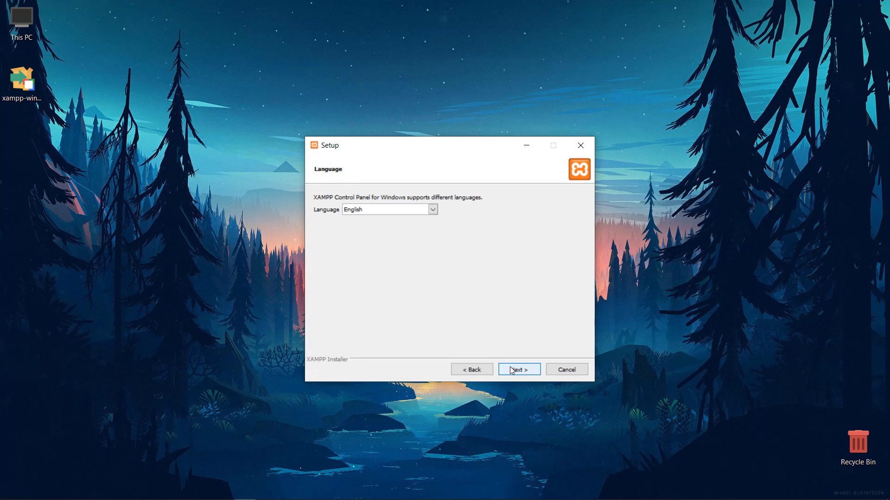
click(511, 369)
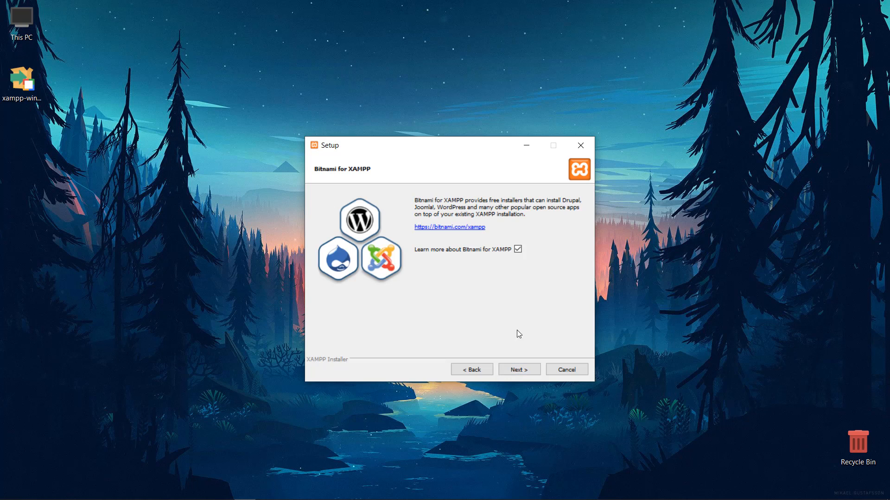
click(518, 250)
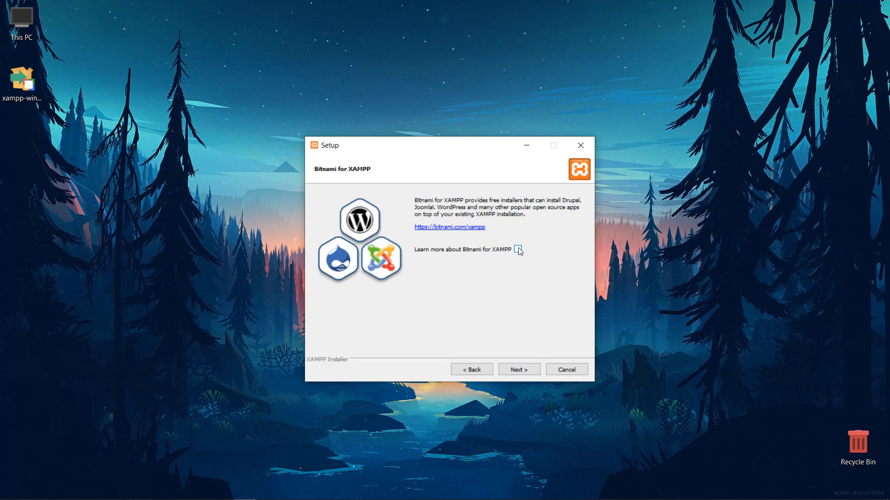
click(521, 370)
click(523, 371)
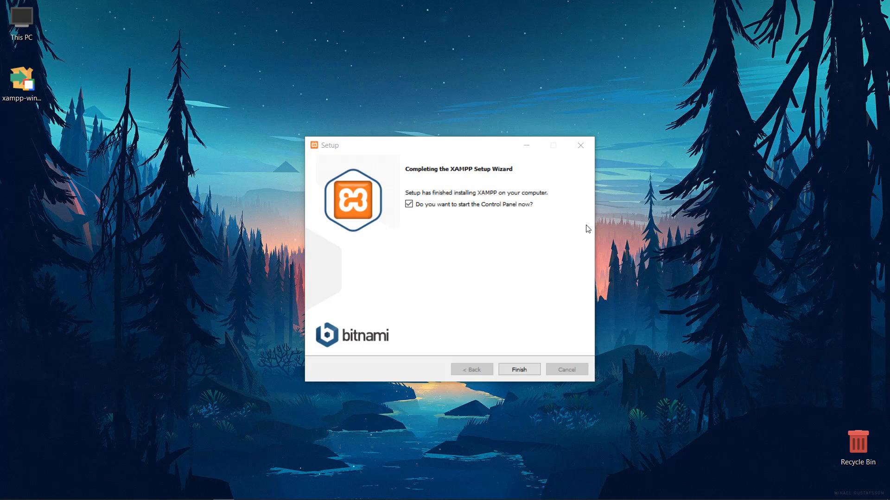
click(536, 368)
click(537, 370)
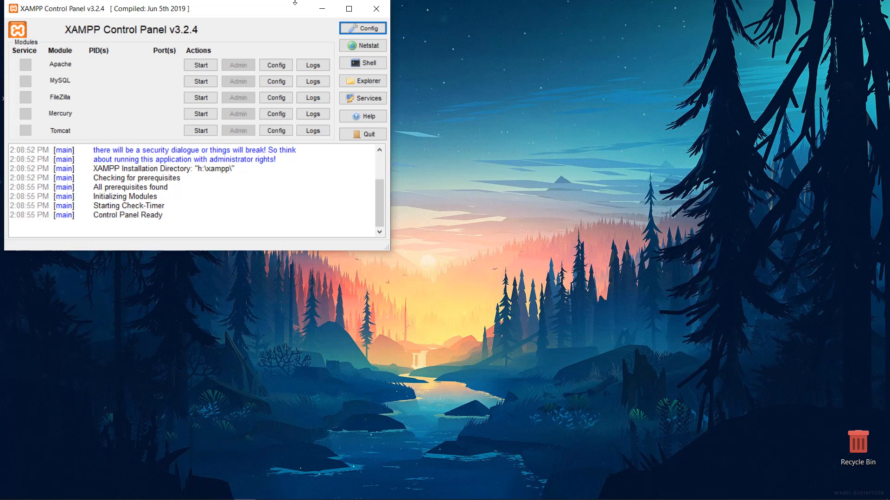
Step: Start Apache and MySQL in the XAMPP Control Panel, then close it to the tray
drag(276, 19, 519, 161)
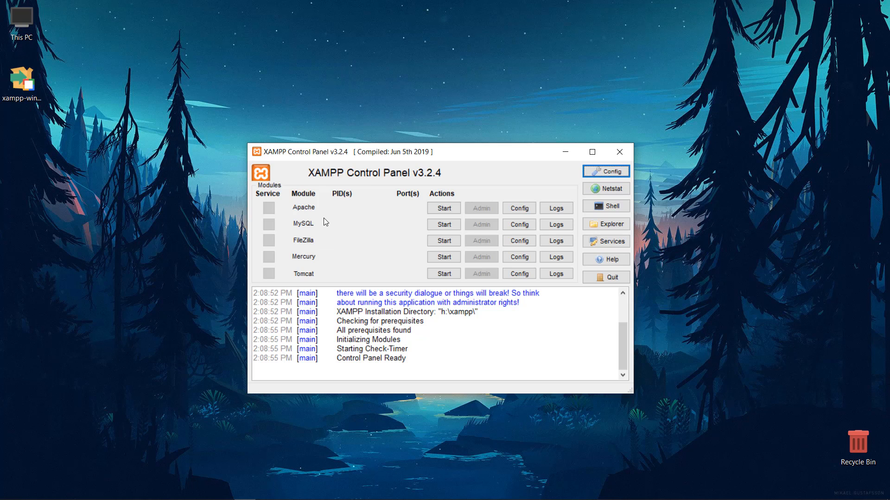
click(436, 210)
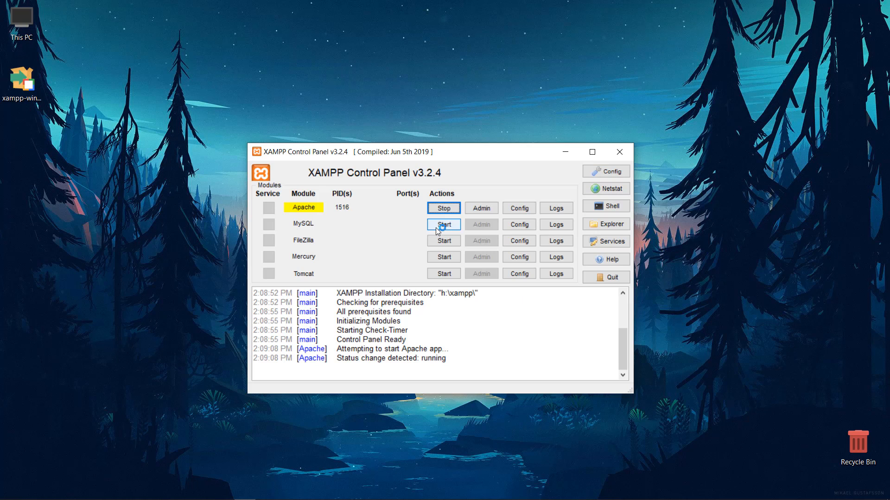
click(435, 226)
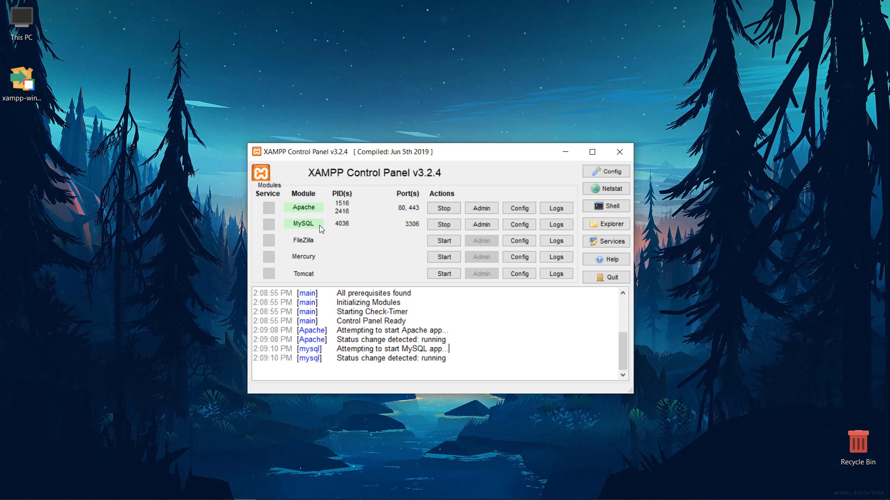
click(621, 151)
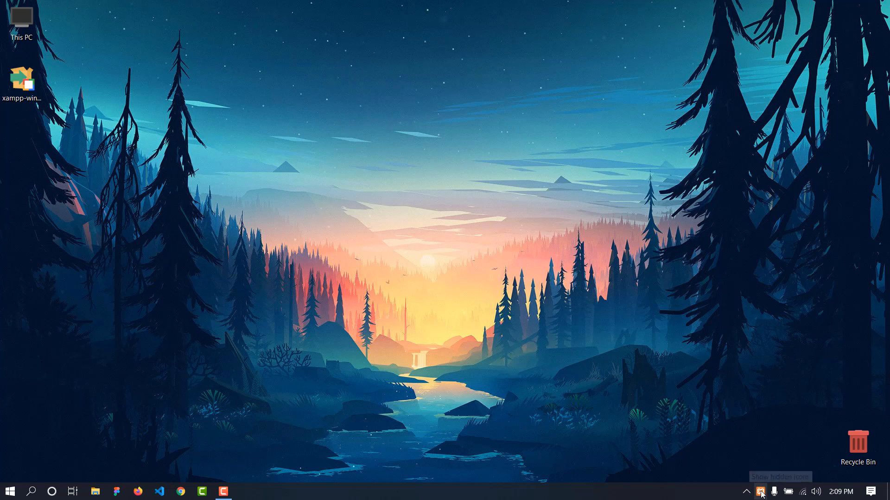
click(760, 493)
click(760, 471)
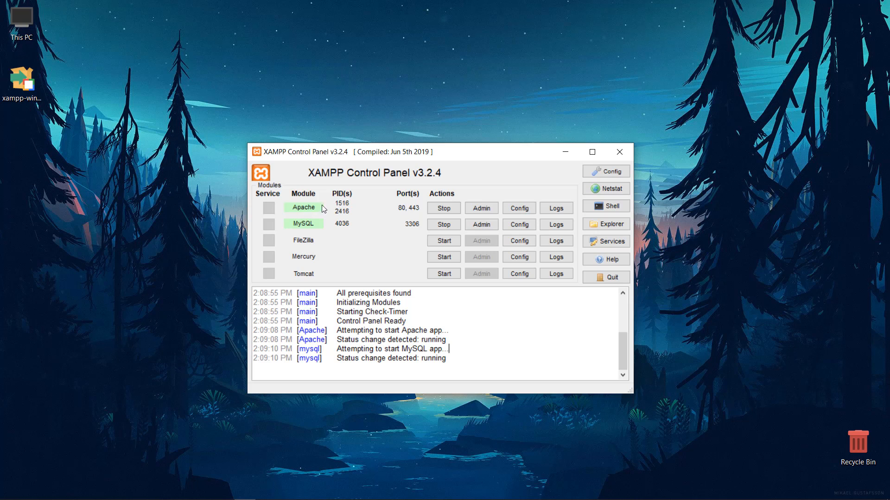
click(620, 152)
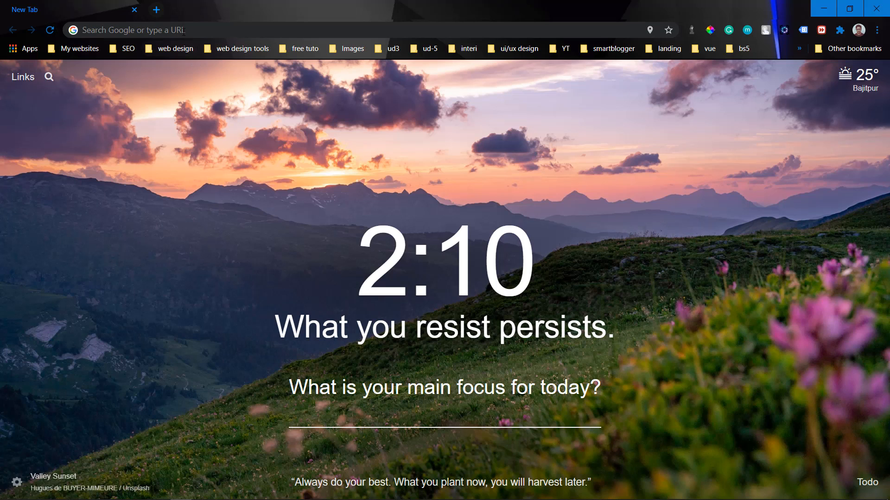
Step: Go to localhost/phpmyadmin in the browser
click(292, 35)
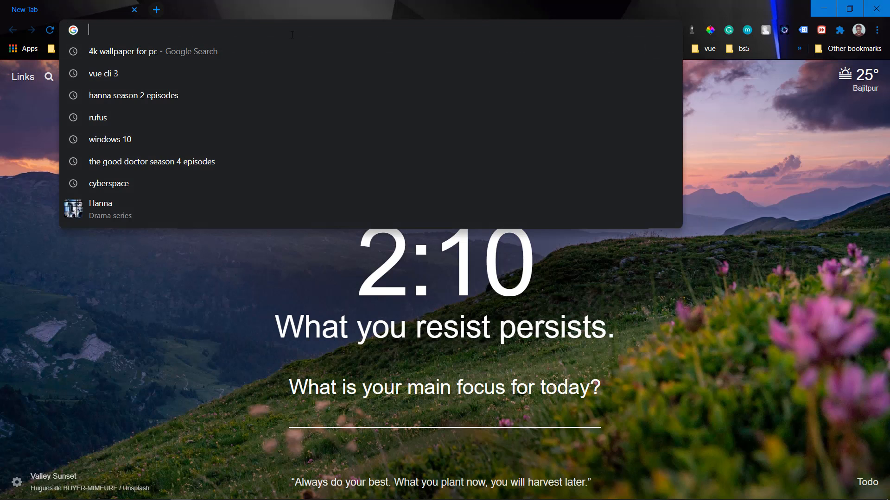
text(localhost)
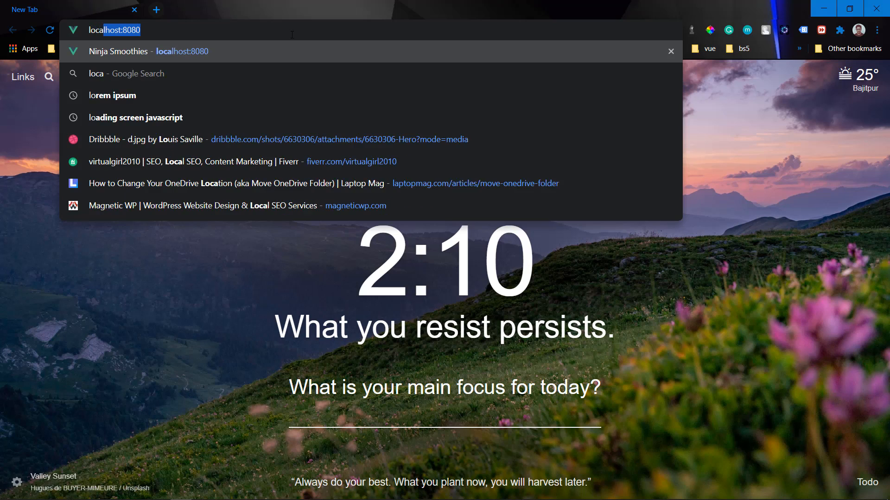
text(/)
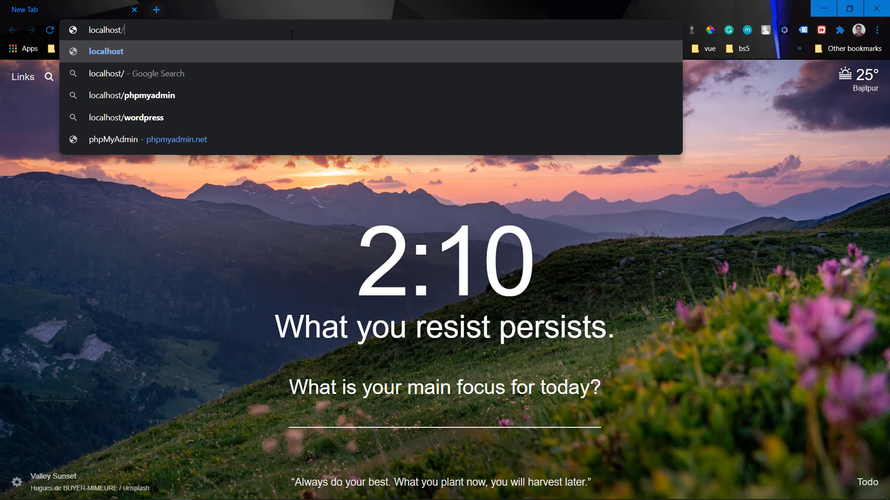
text(phpmy)
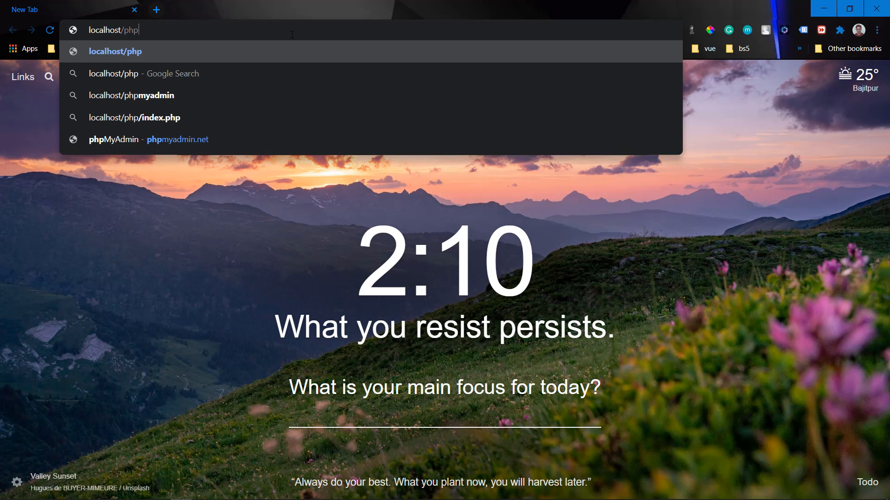
text(admin)
key(Return)
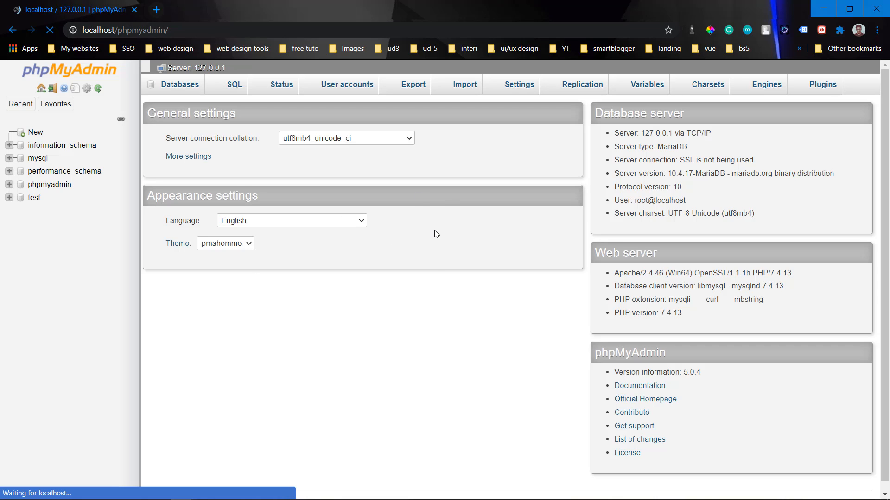
scroll(433, 243, down, 1)
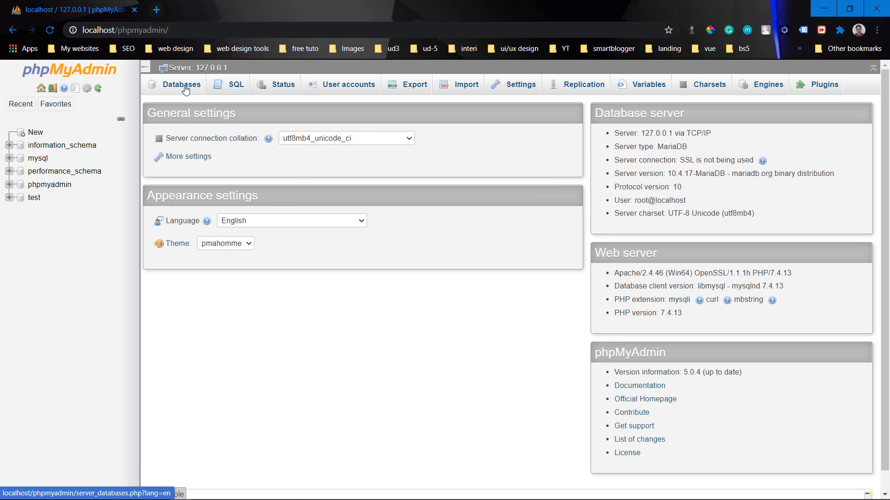
Step: Create a database named elementor with the default utf8mb4_general_ci collation
click(186, 89)
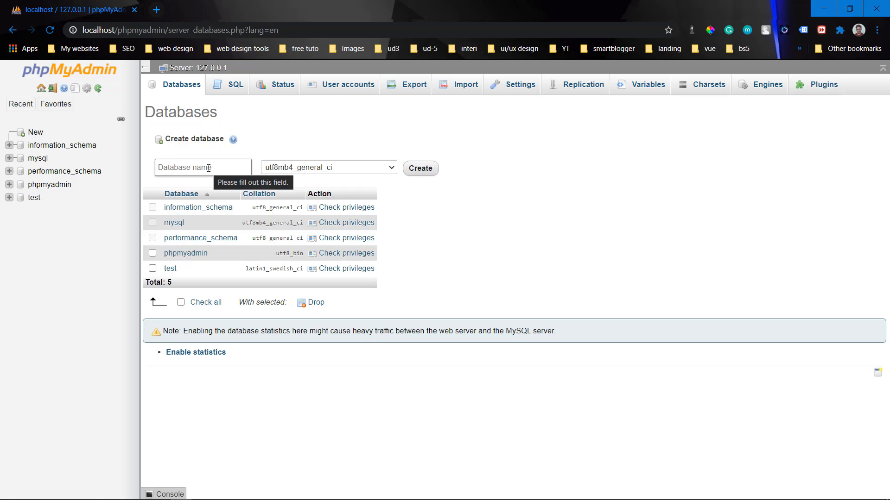
click(209, 168)
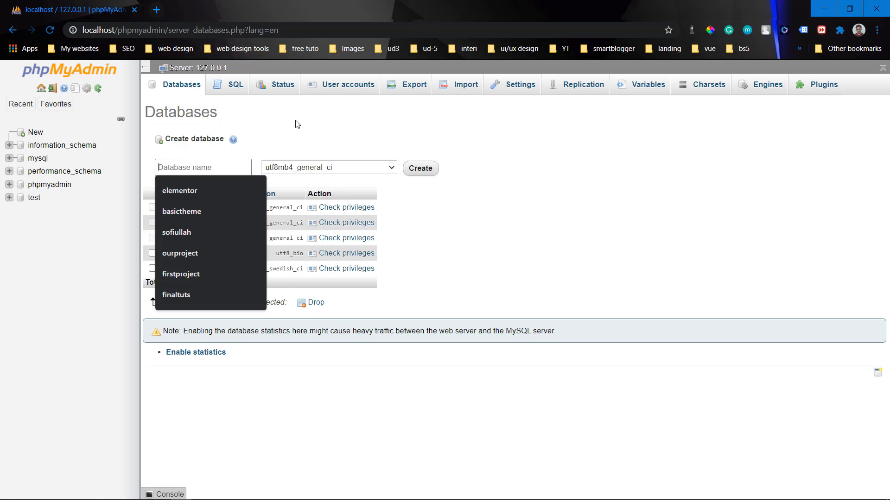
text(elementor)
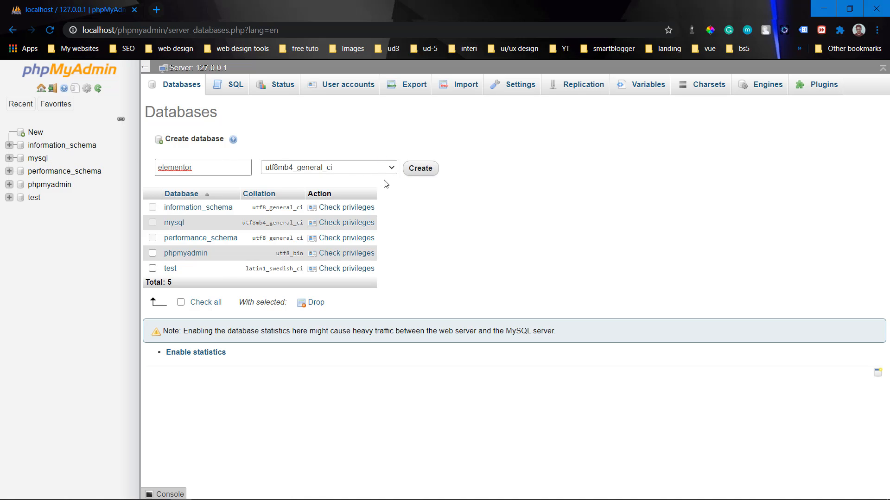
click(423, 175)
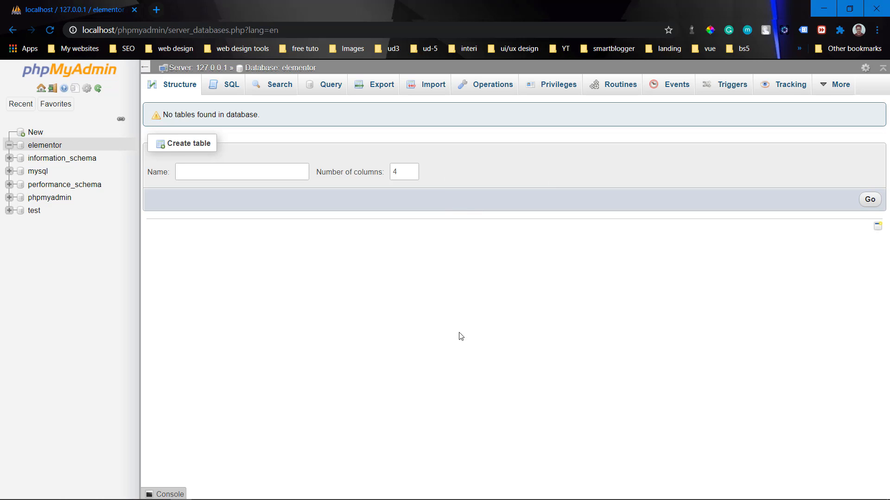
Step: In a new tab, download the WordPress 5.6 zip from wordpress.org's Get WordPress page
click(157, 10)
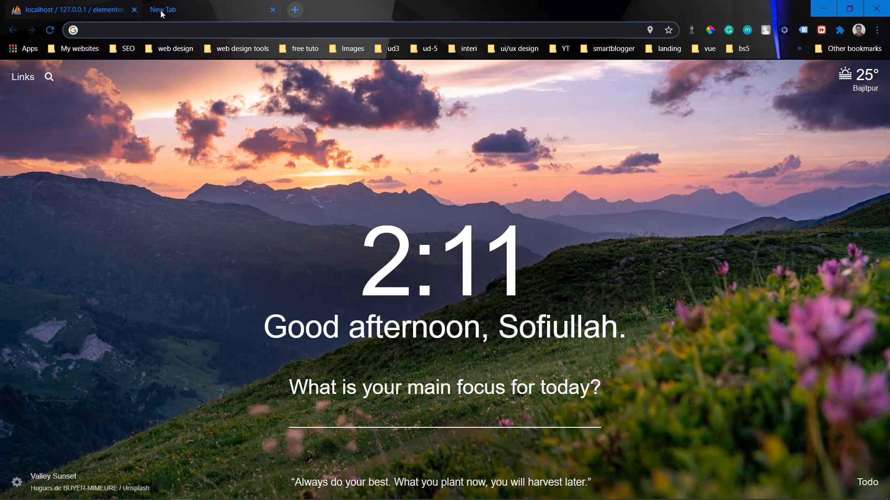
text(wordpress)
key(Return)
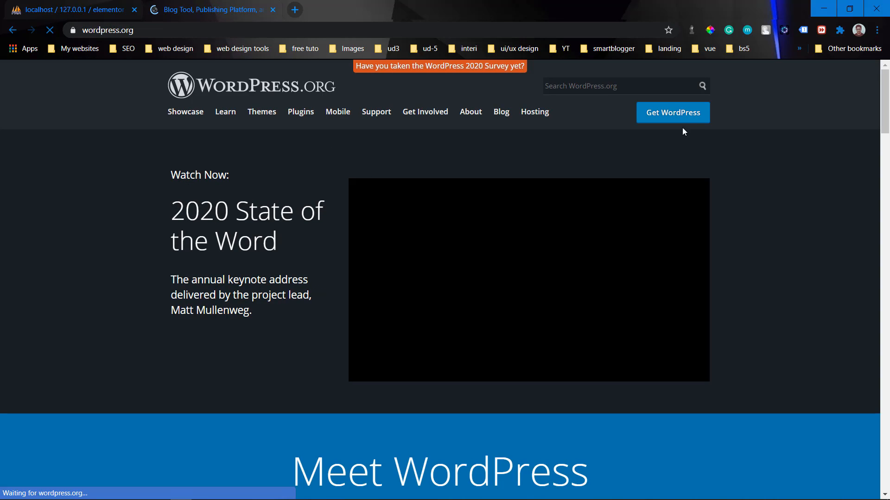
click(684, 117)
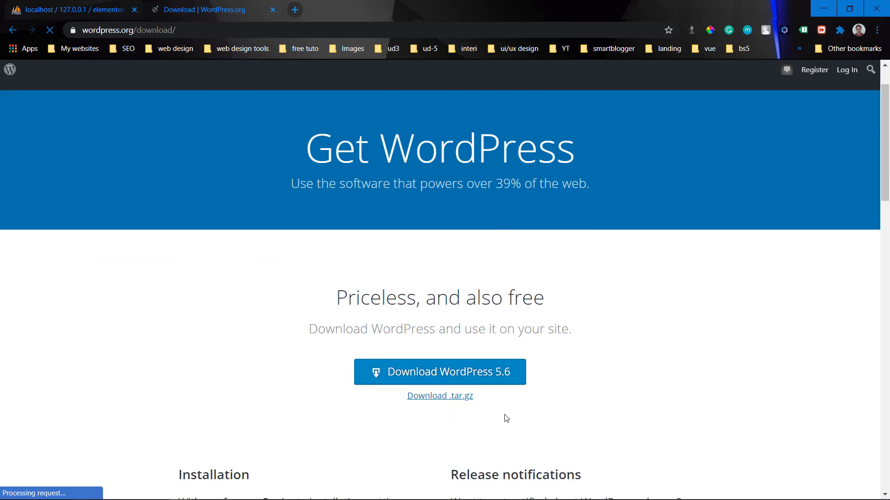
scroll(502, 417, down, 1)
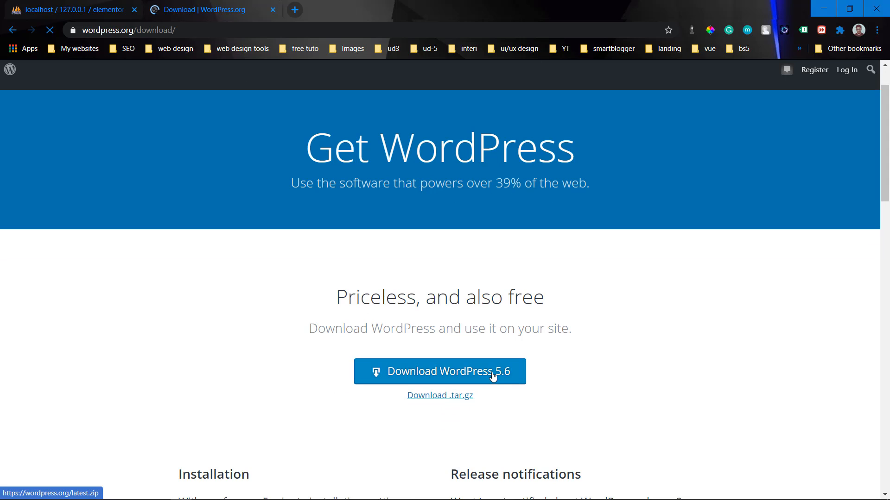
click(385, 379)
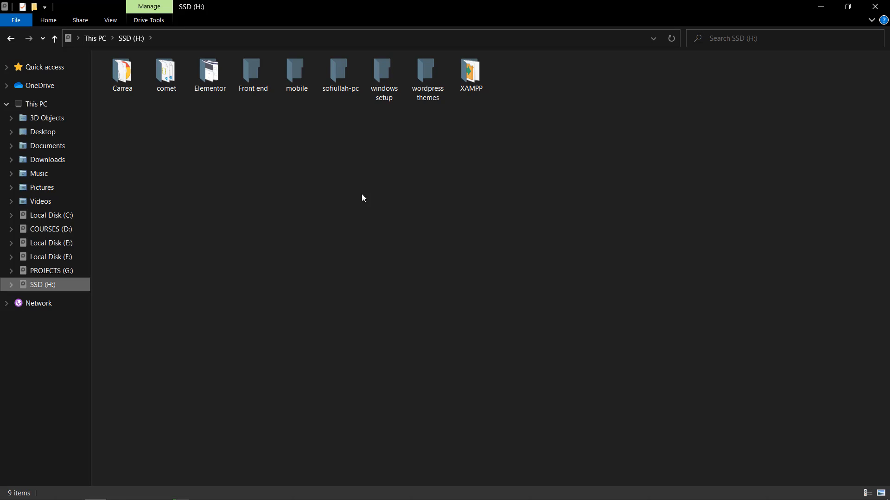
Step: Open the XAMPP htdocs folder in File Explorer
click(471, 87)
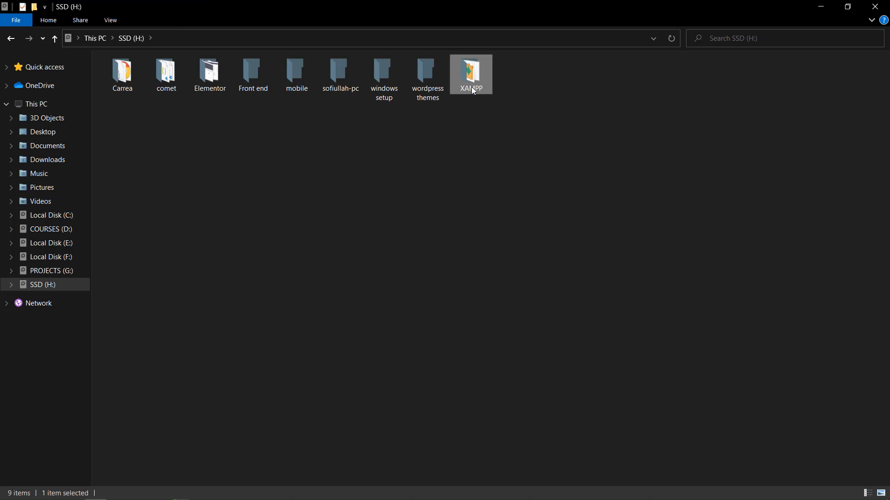
double_click(471, 88)
key(alt+Left)
key(Return)
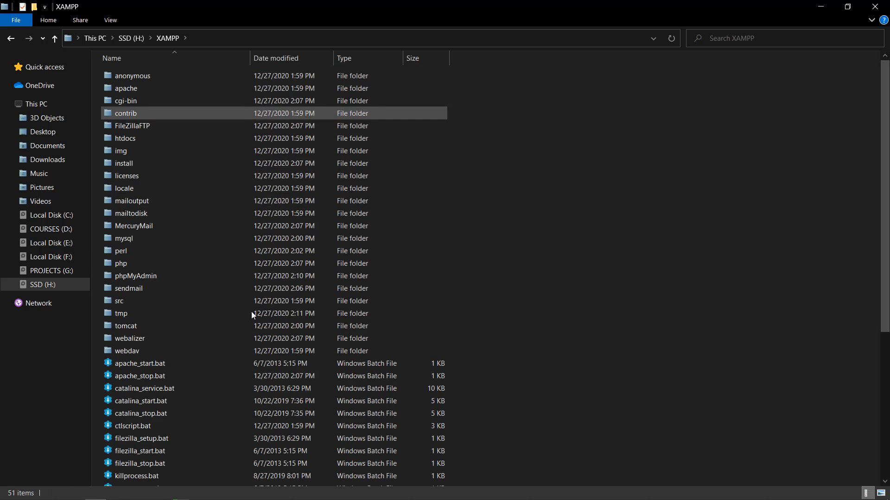
double_click(147, 141)
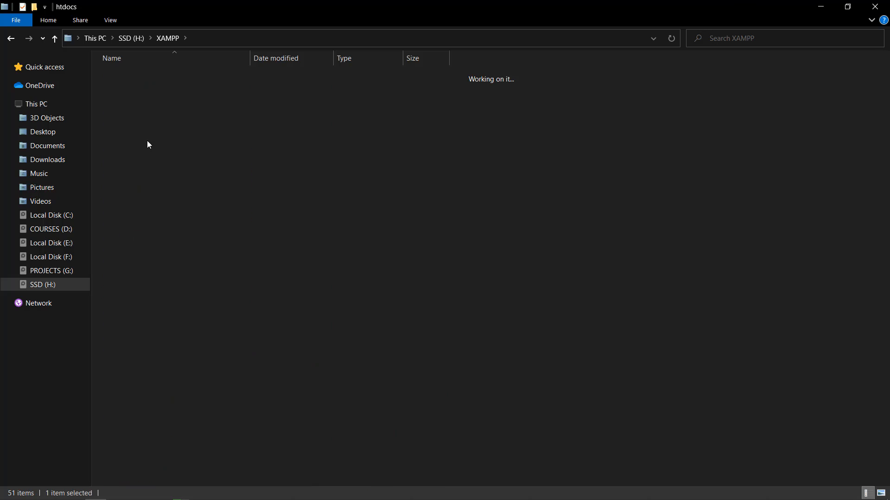
Step: Create a new folder in htdocs named elementor
right_click(257, 276)
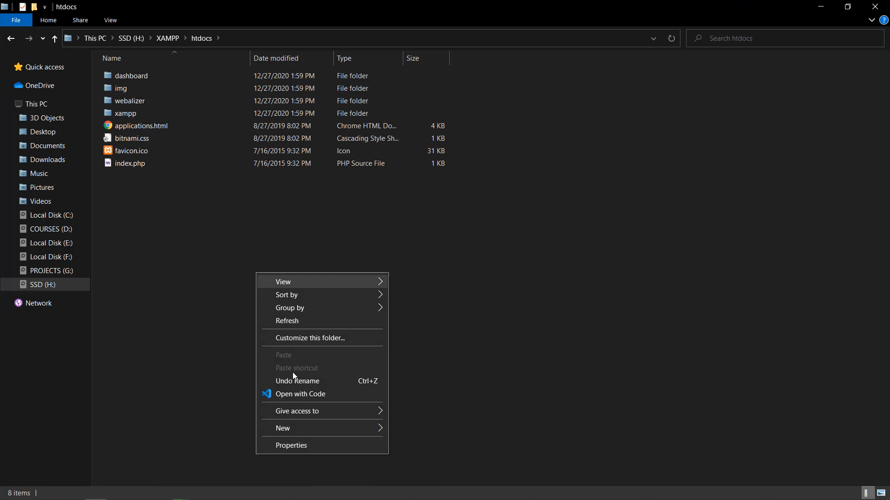
mouse_move(302, 424)
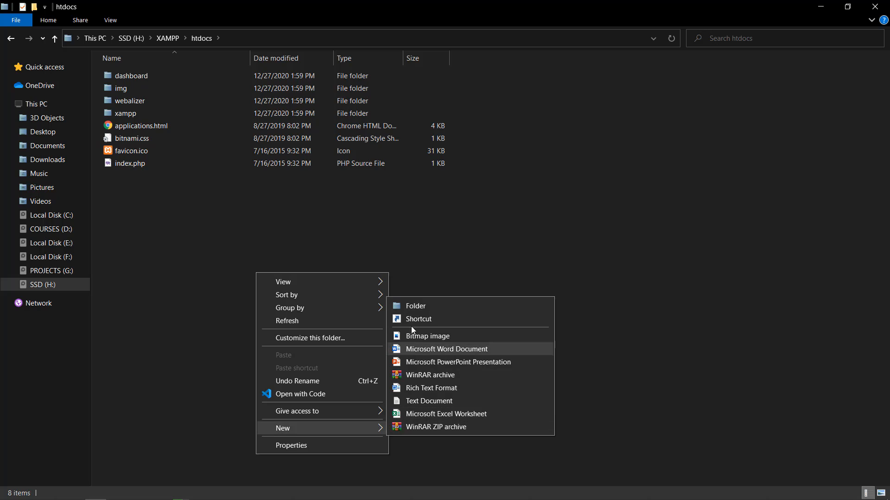
click(411, 308)
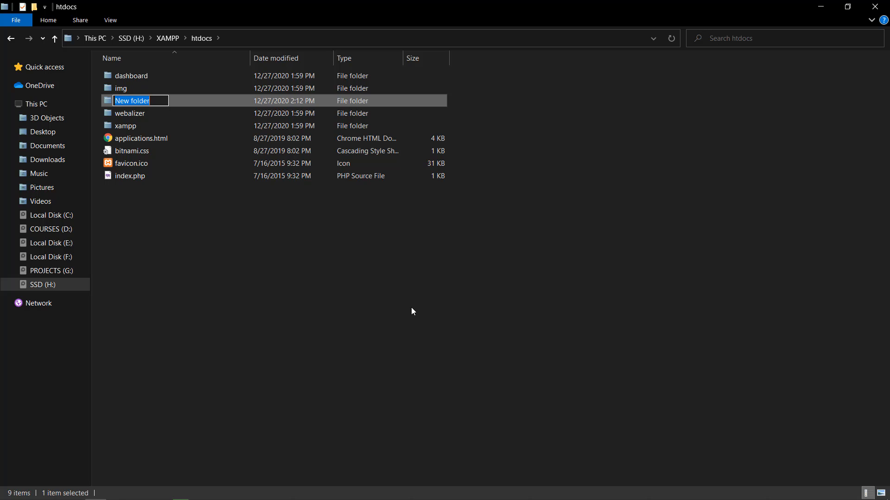
text(elementor-tut)
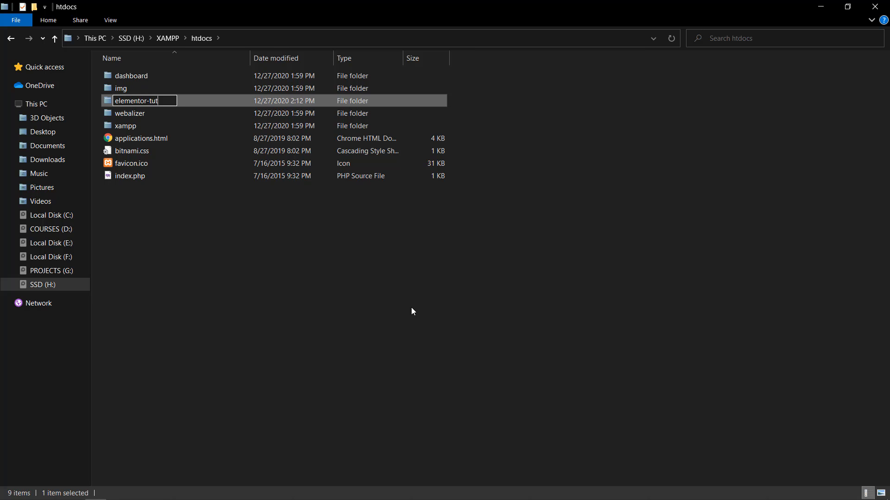
key(BackSpace)
key(BackSpace)
key(BackSpace)
key(BackSpace)
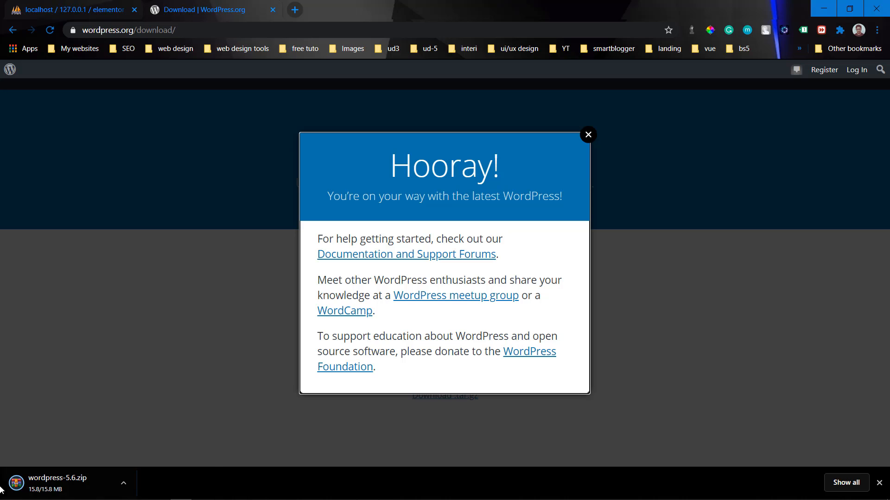
Step: Open wordpress-5.6.zip, select everything in its wordpress folder, and open htdocs\elementor
click(52, 487)
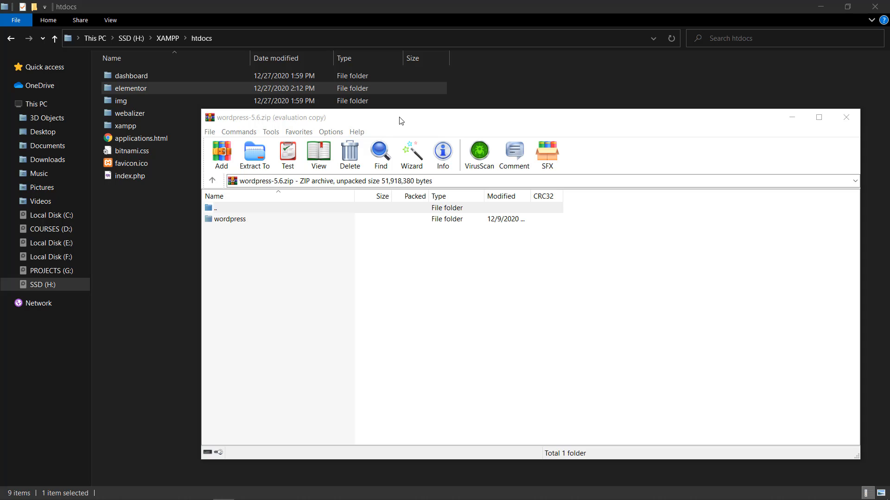
double_click(228, 220)
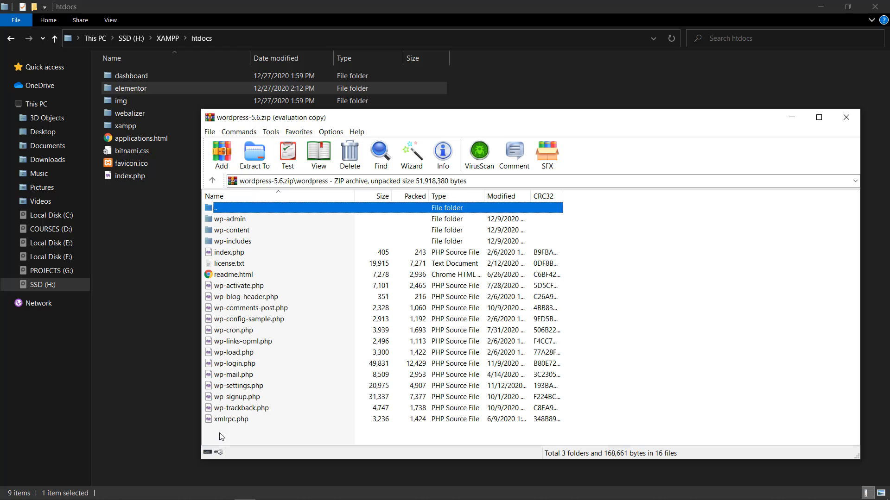
drag(221, 436, 187, 148)
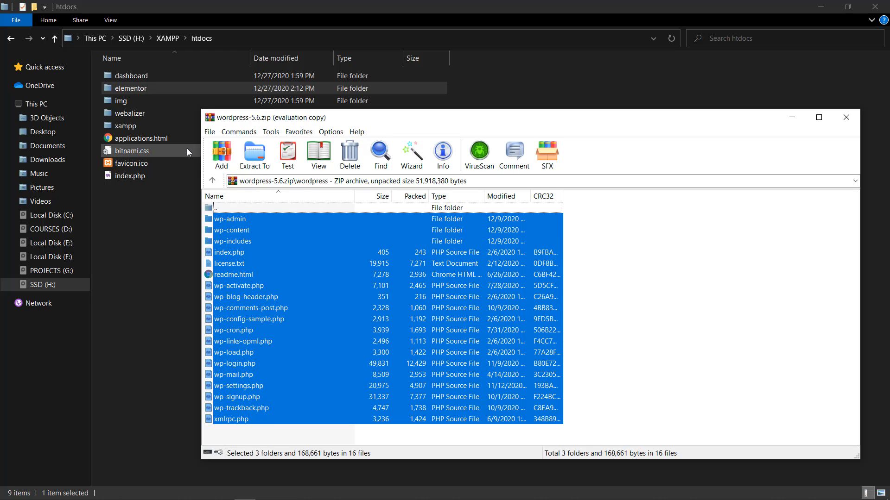
click(173, 85)
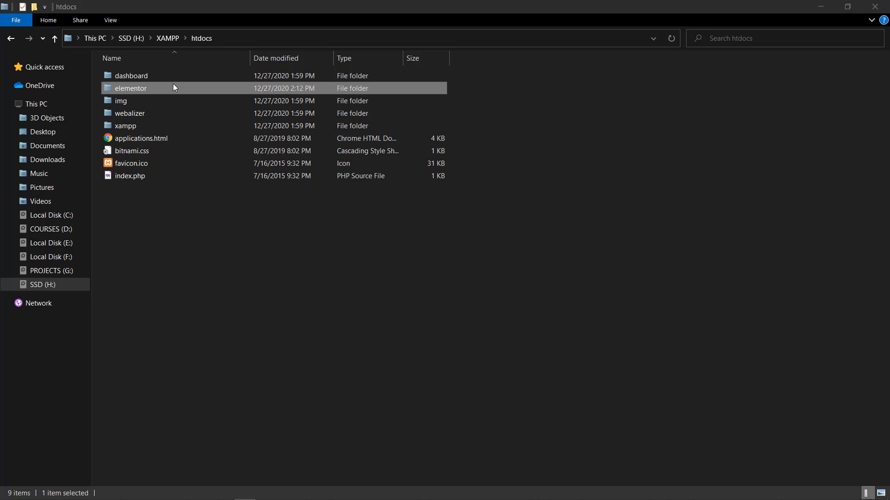
double_click(174, 86)
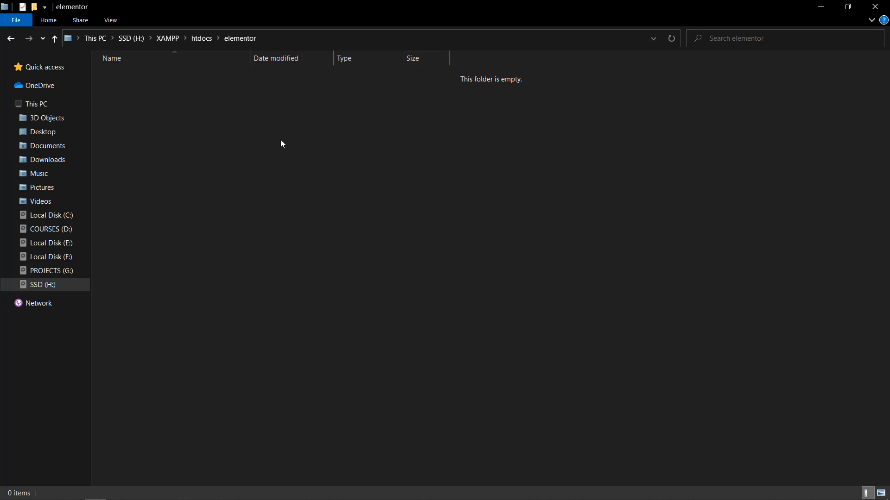
Step: Drag the selected WordPress files from WinRAR into htdocs\elementor
mouse_move(139, 496)
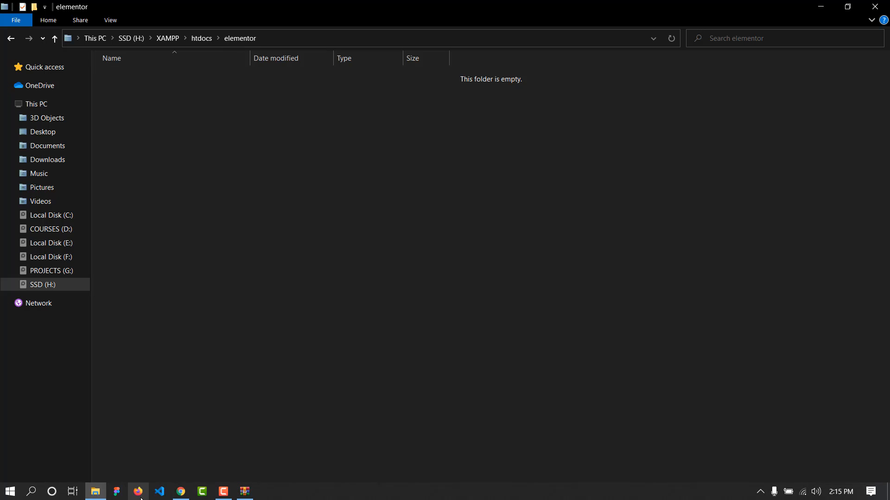
click(242, 494)
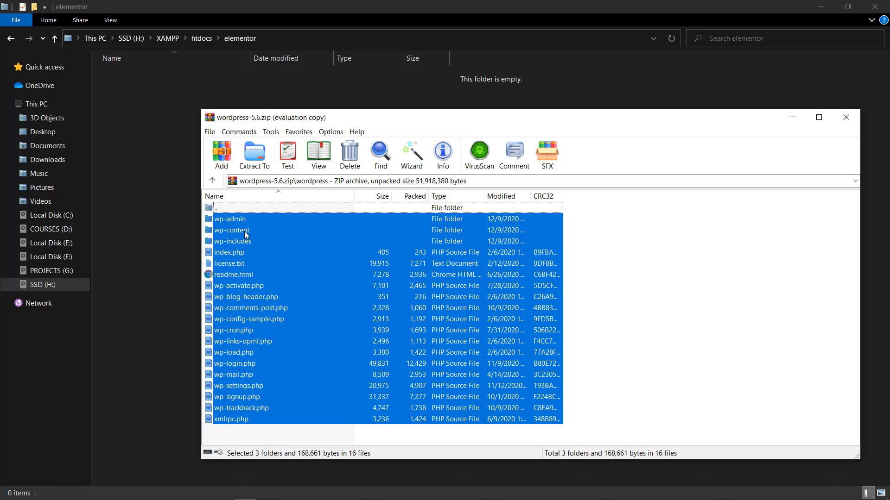
drag(238, 221, 145, 155)
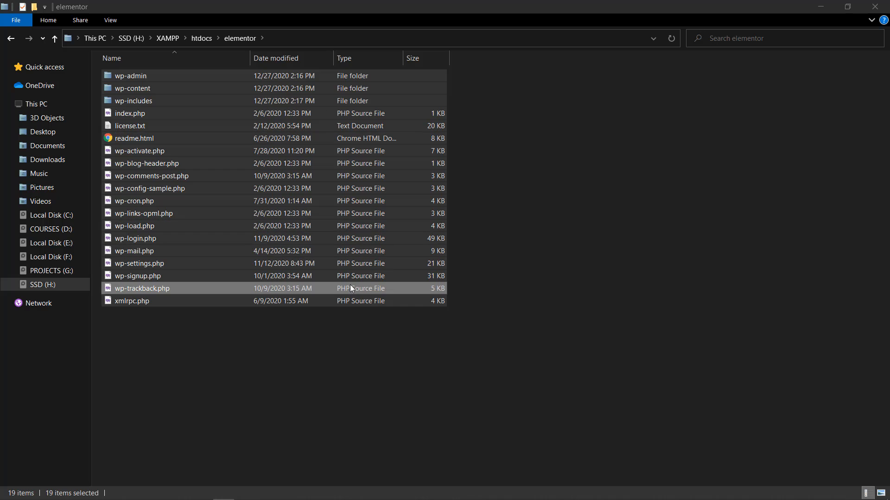
click(332, 382)
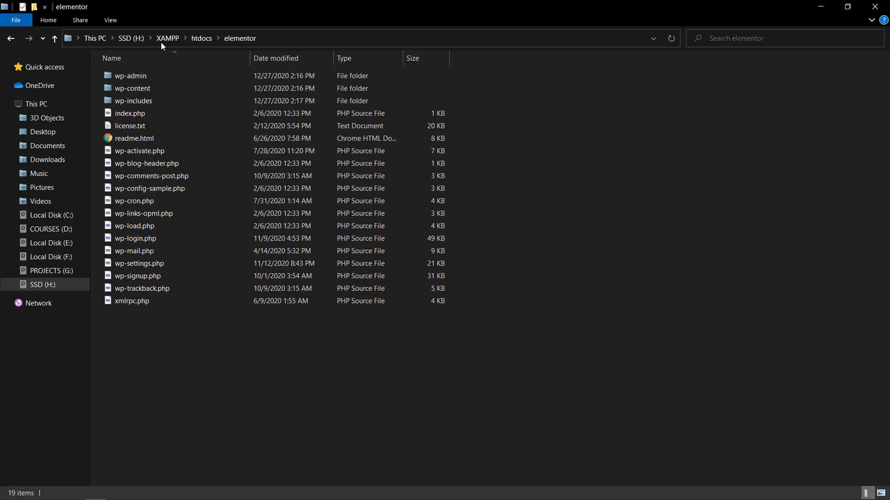
key(alt+Up)
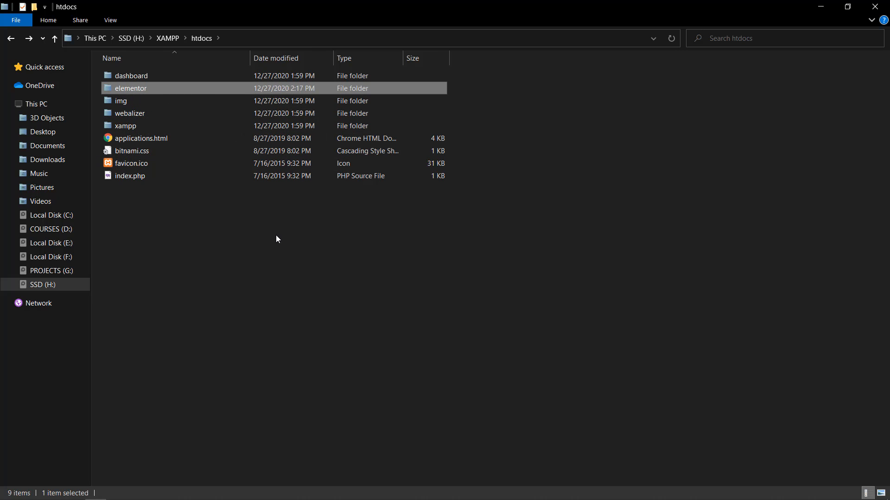
key(alt+Tab)
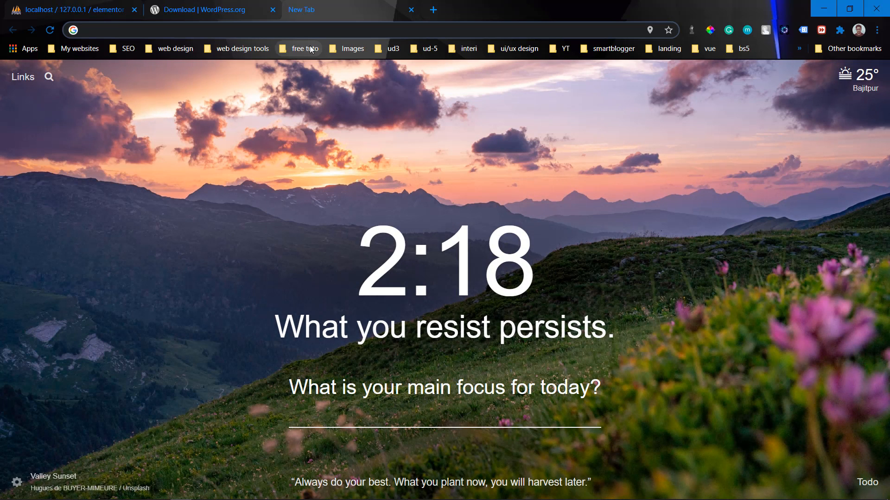
Step: Load localhost/elementor and continue setup with English (United States)
text(local)
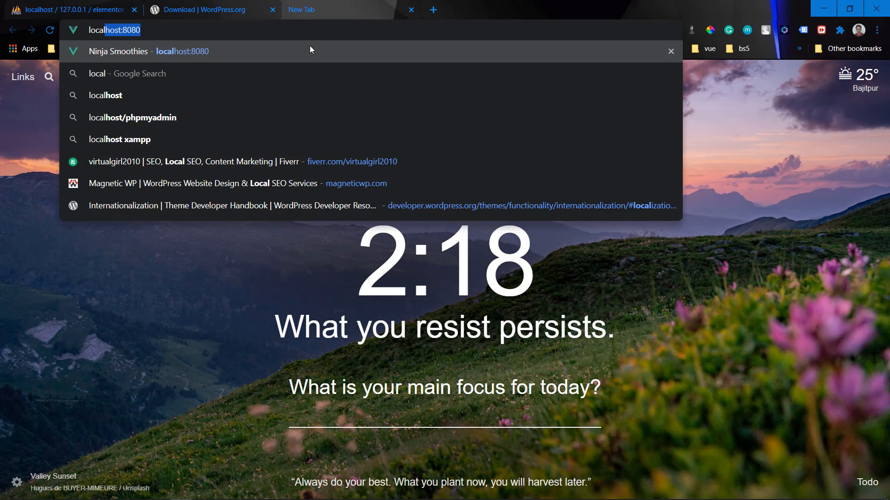
text(host/)
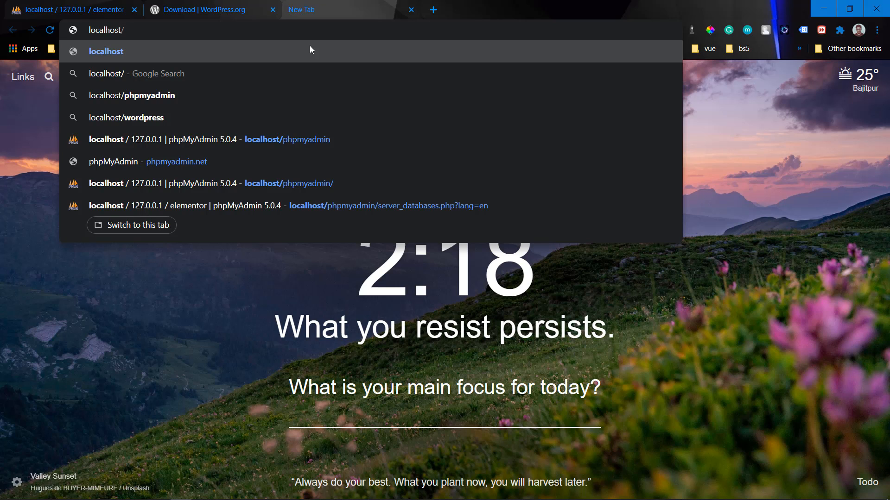
text(elementor)
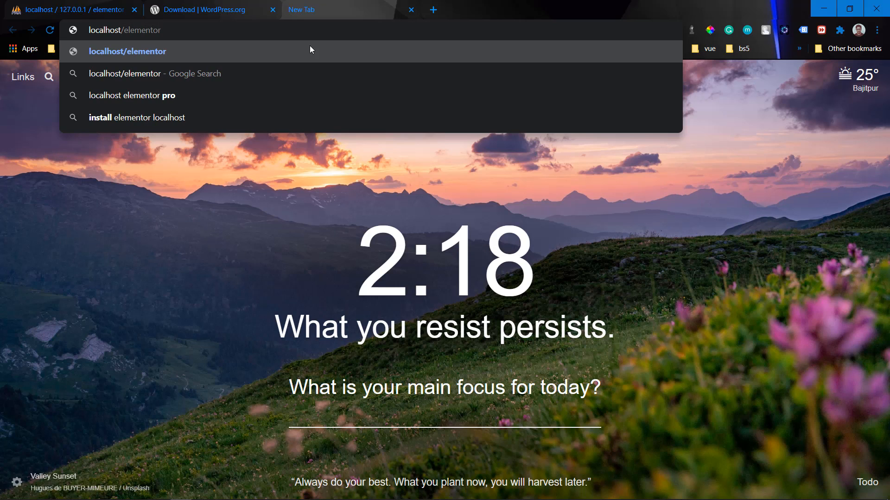
key(Return)
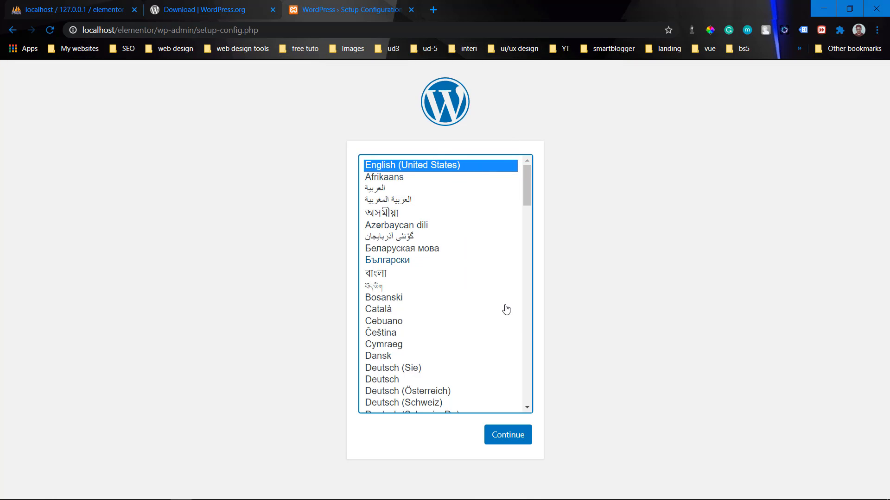
click(504, 438)
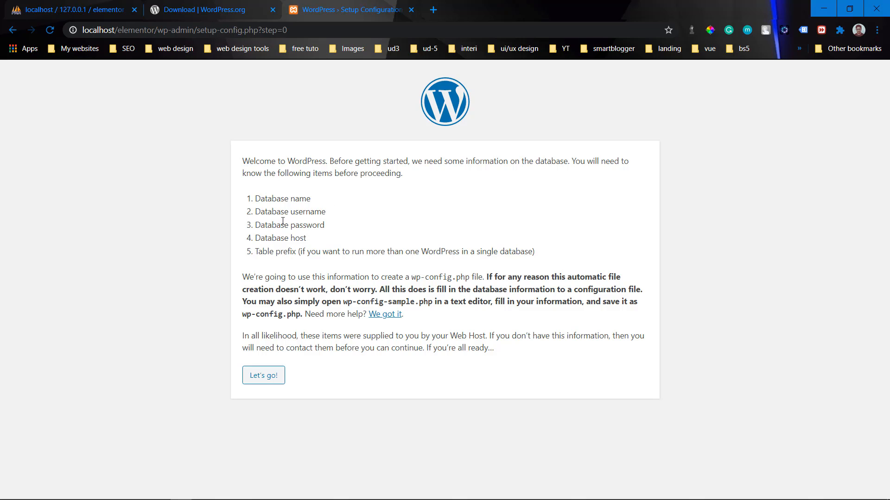
Step: Enter database name elementor and username root in the connection form
click(272, 379)
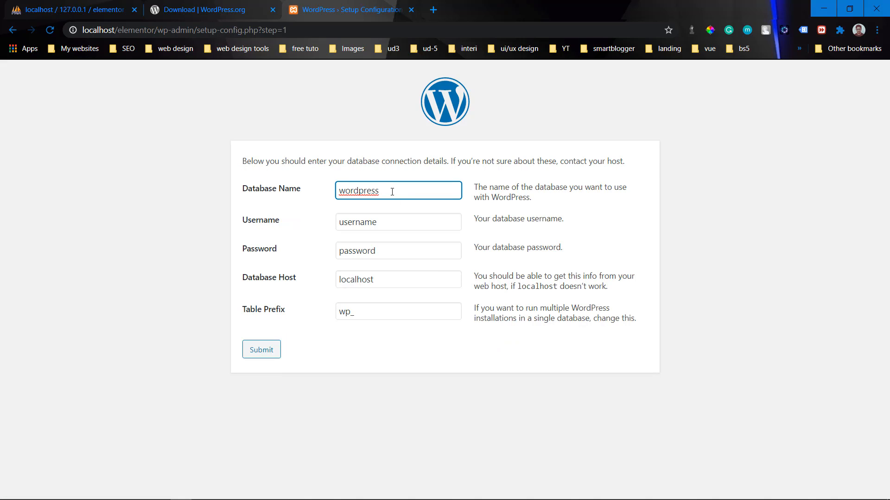
drag(392, 191, 309, 178)
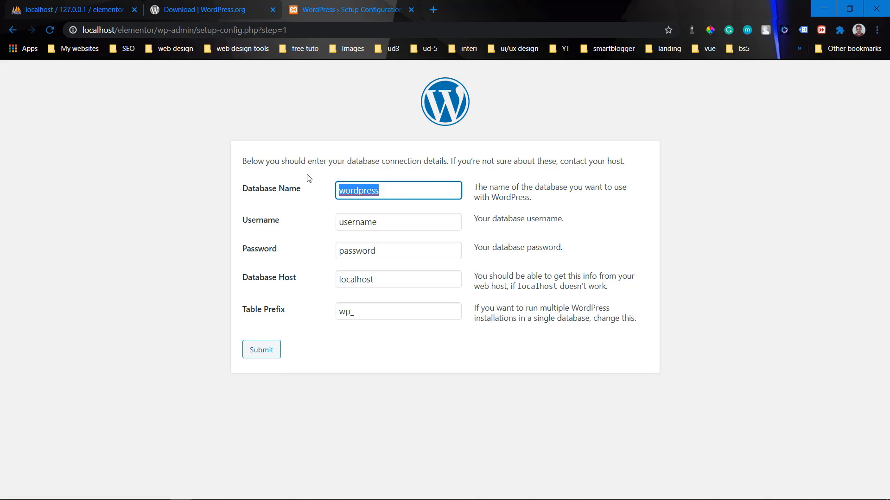
text(el)
key(BackSpace)
key(BackSpace)
text(el)
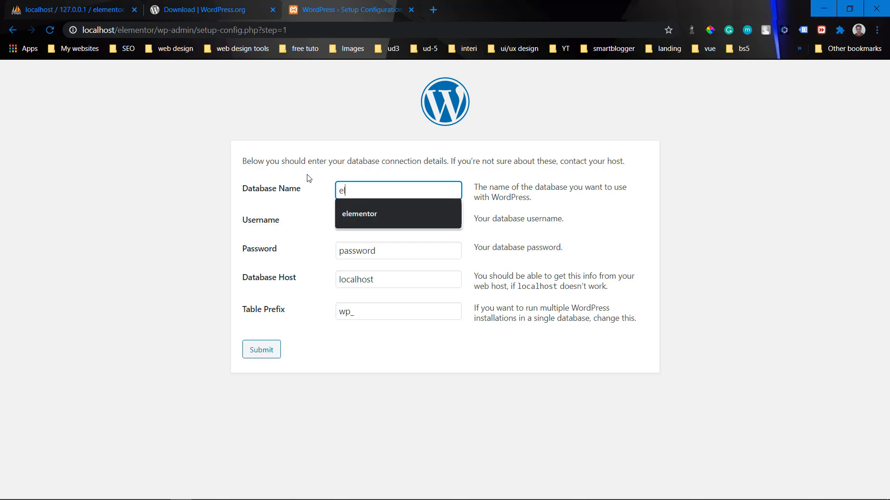
text(ementor)
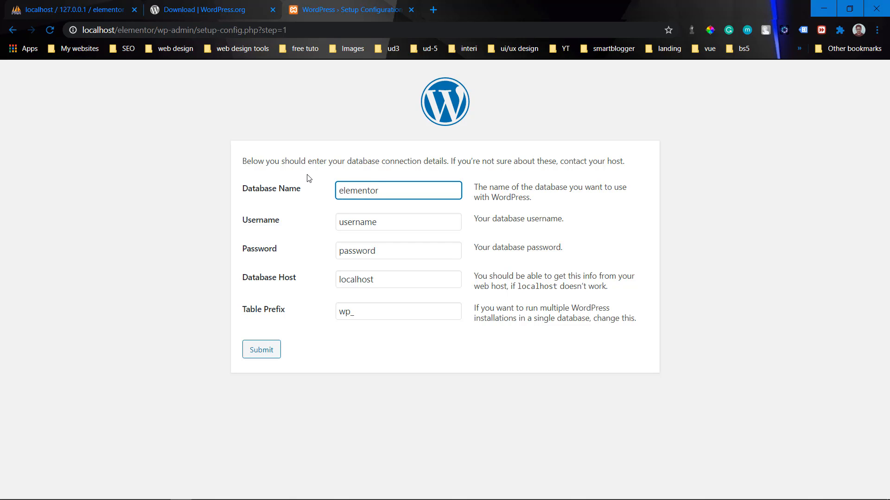
click(379, 223)
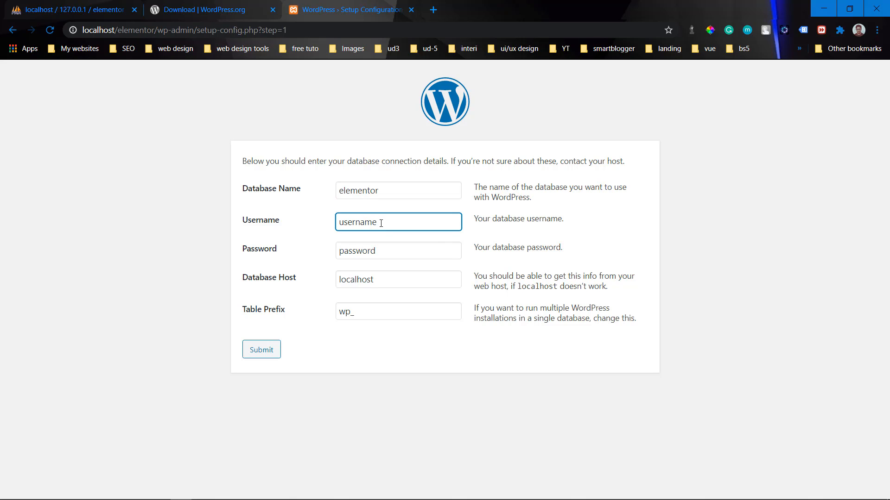
drag(381, 223, 318, 215)
text(root)
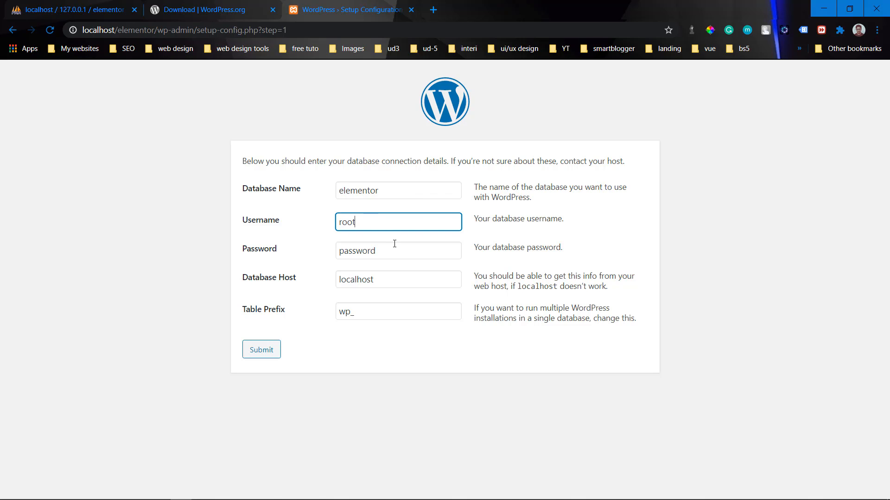
Step: Leave the password blank, set table prefix wp_25, and submit
drag(389, 250, 311, 252)
key(BackSpace)
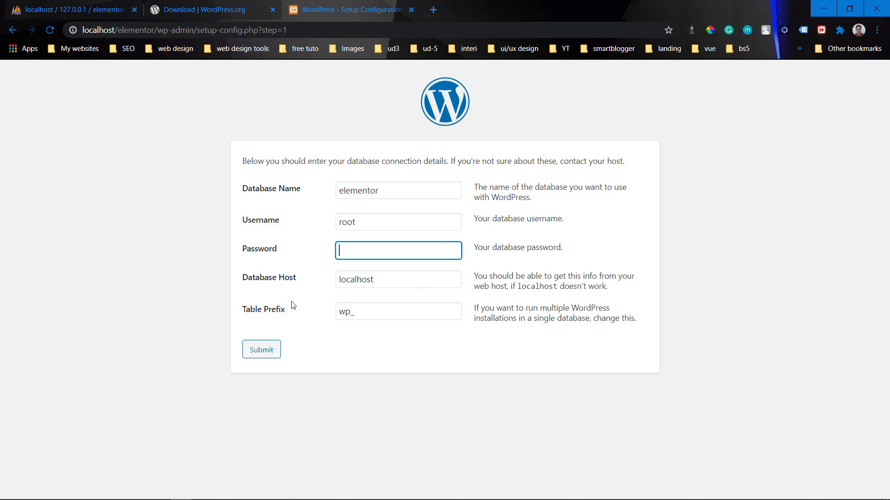
click(362, 309)
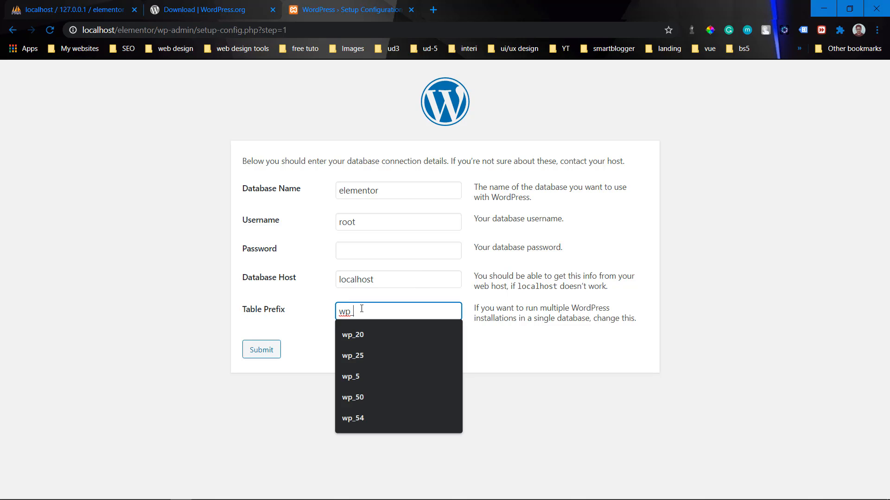
text(25)
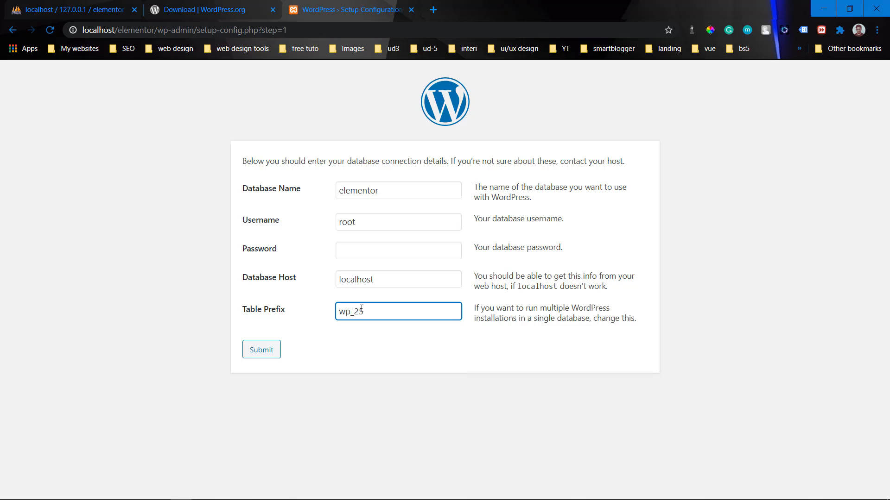
click(261, 354)
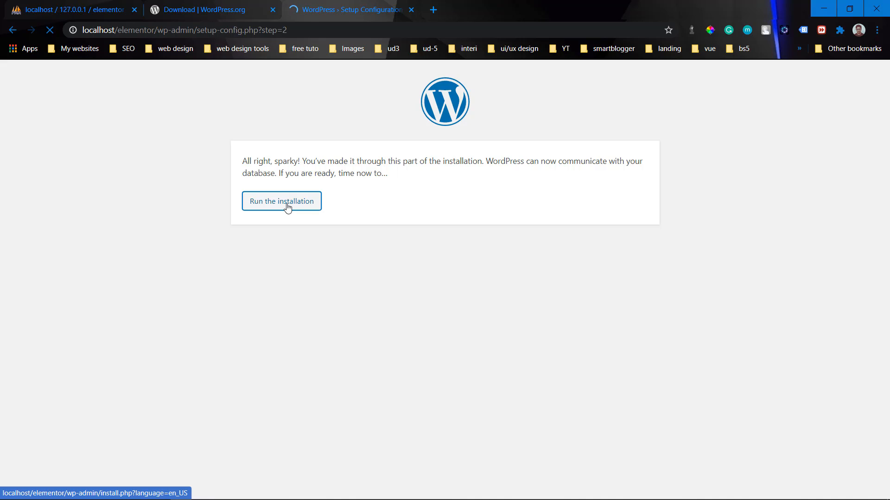
Step: Start the WordPress installation and enter 'Elementor Course' as the site title
click(282, 201)
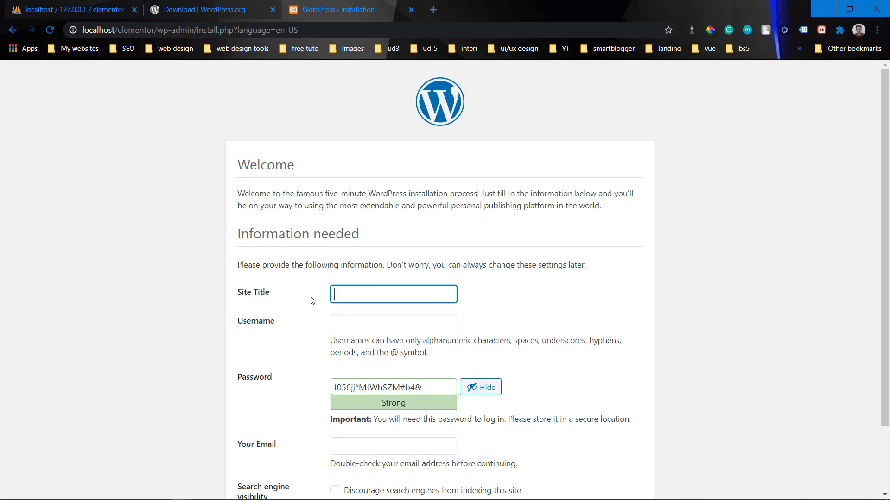
scroll(205, 231, down, 1)
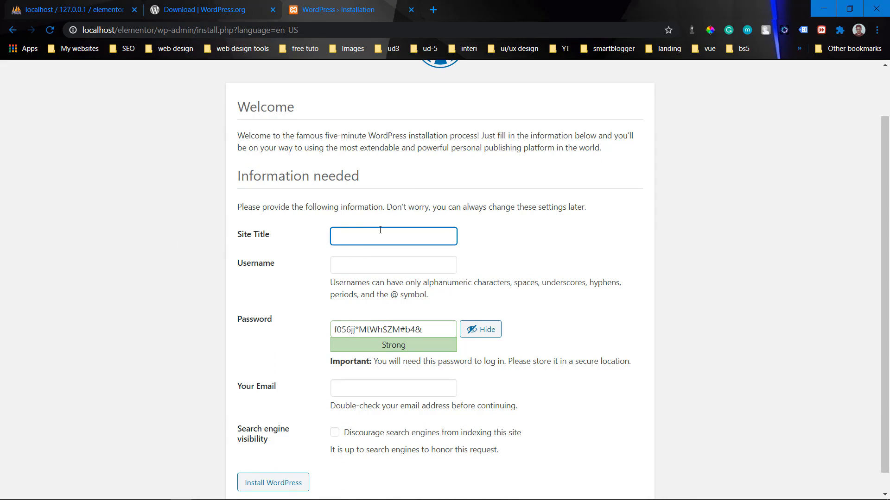
text(leme)
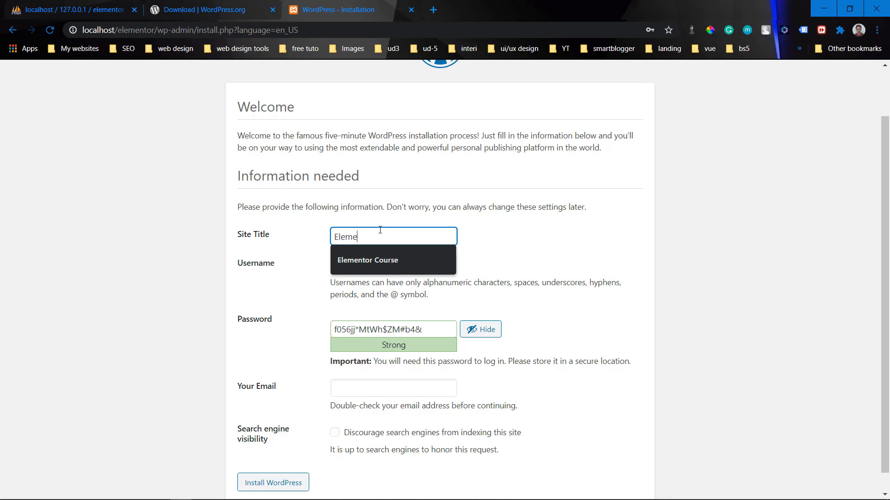
text(ntor Course)
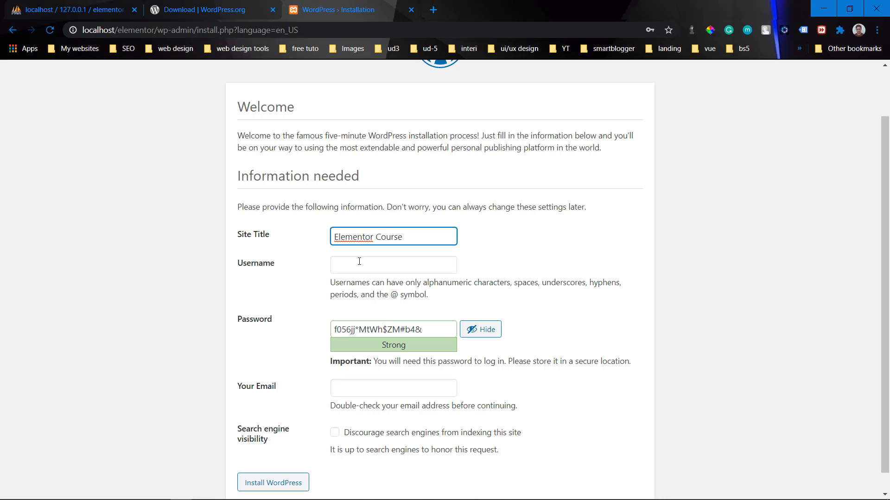
Step: Set the administrator username to admin with a weak password, confirming its use
click(359, 262)
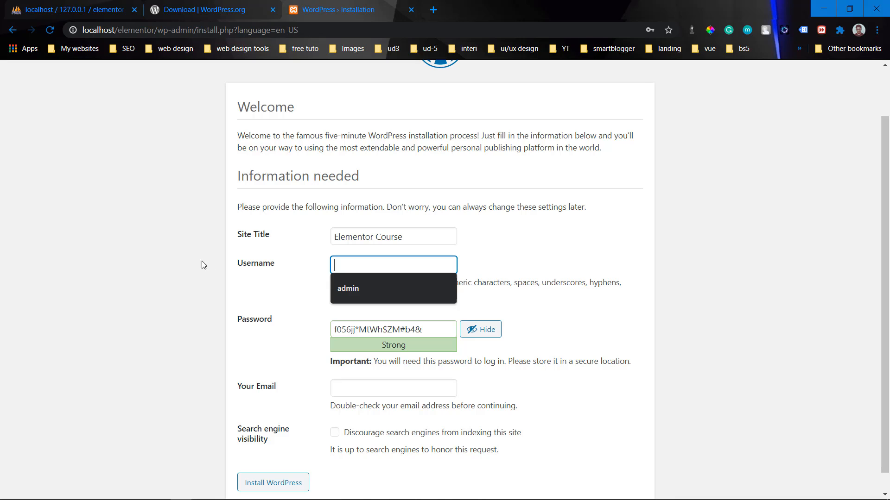
click(372, 289)
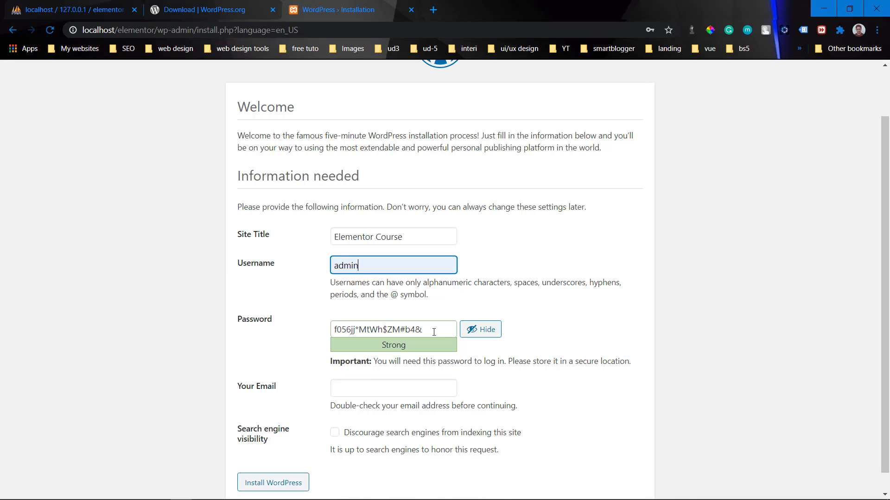
key(Tab)
text(admin)
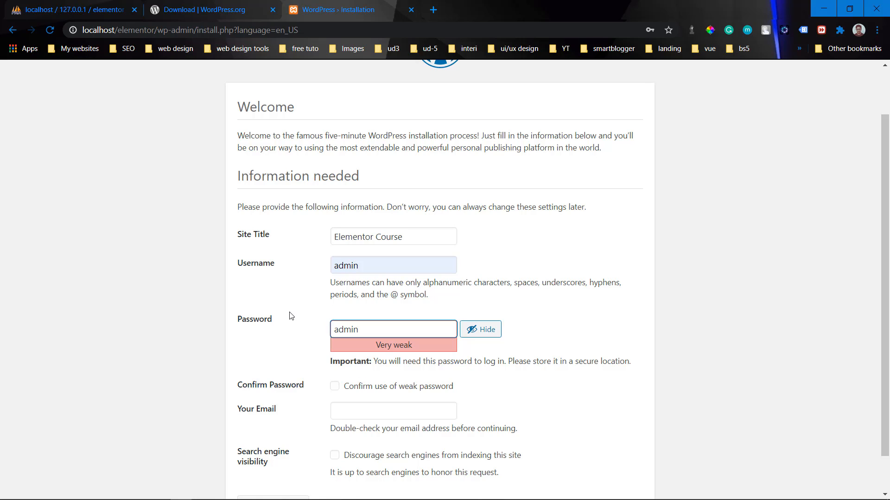
click(335, 387)
Step: Fill in the administrator's e-mail, discourage search engine indexing, and install WordPress
scroll(529, 389, down, 1)
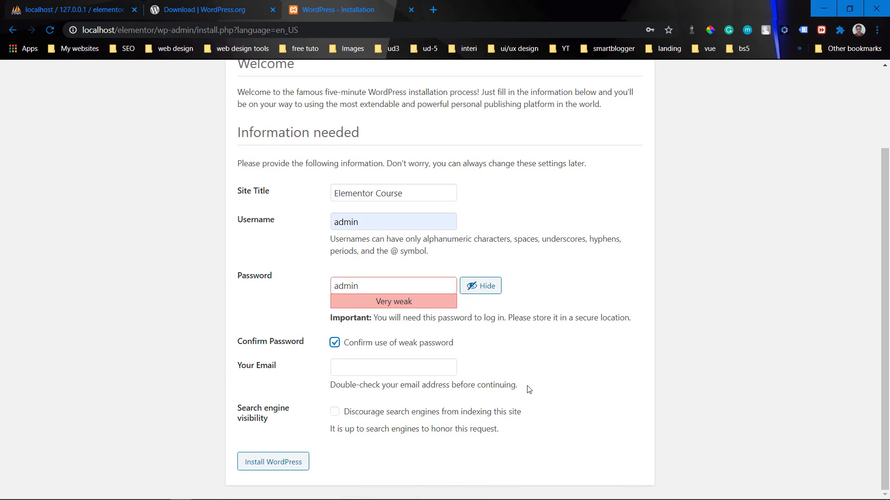
click(426, 370)
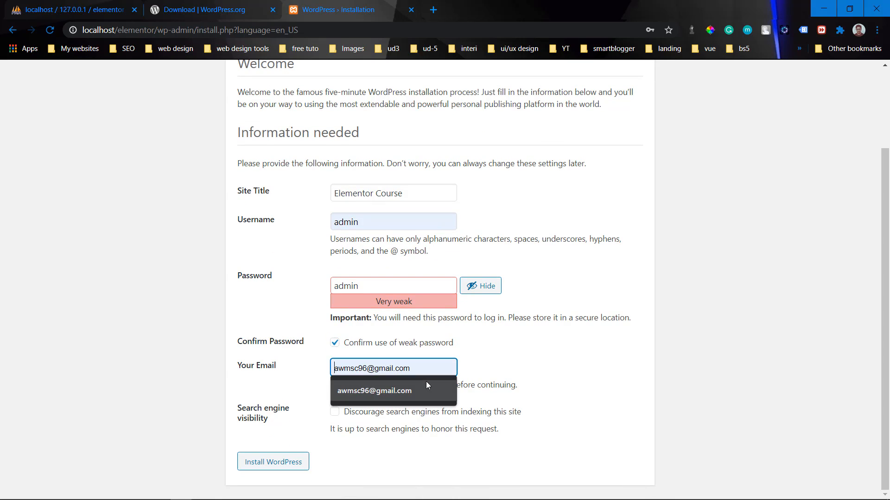
click(427, 381)
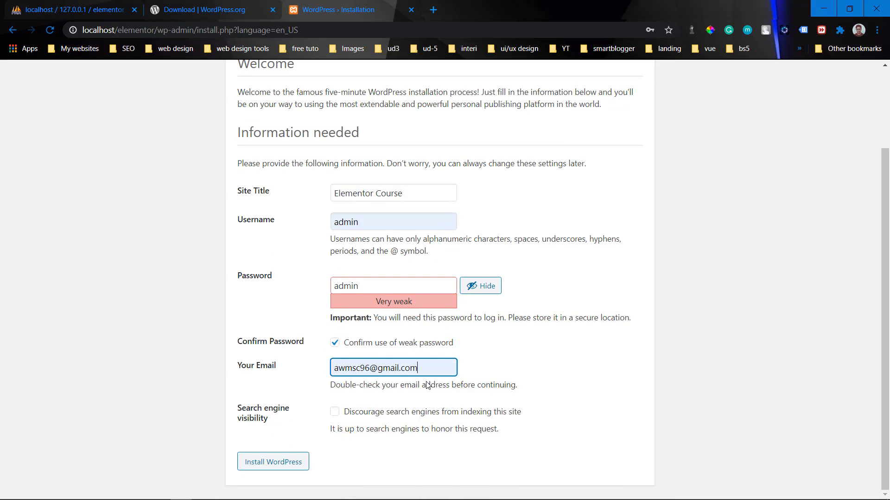
click(396, 414)
click(266, 463)
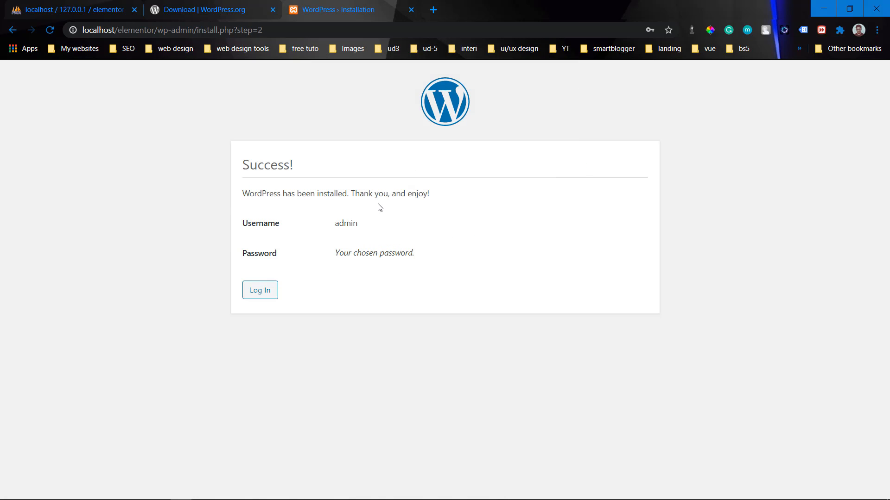
Step: Log in as admin with the account password, with Remember Me ticked
click(268, 291)
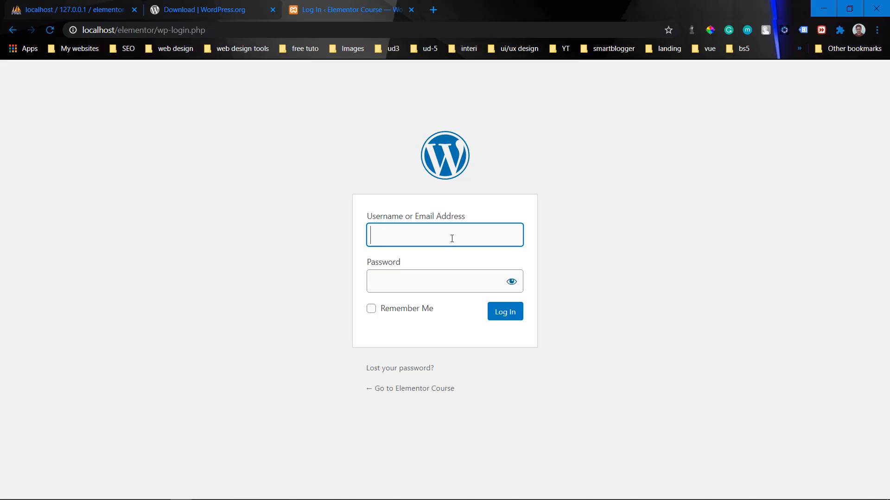
text(admin)
key(Tab)
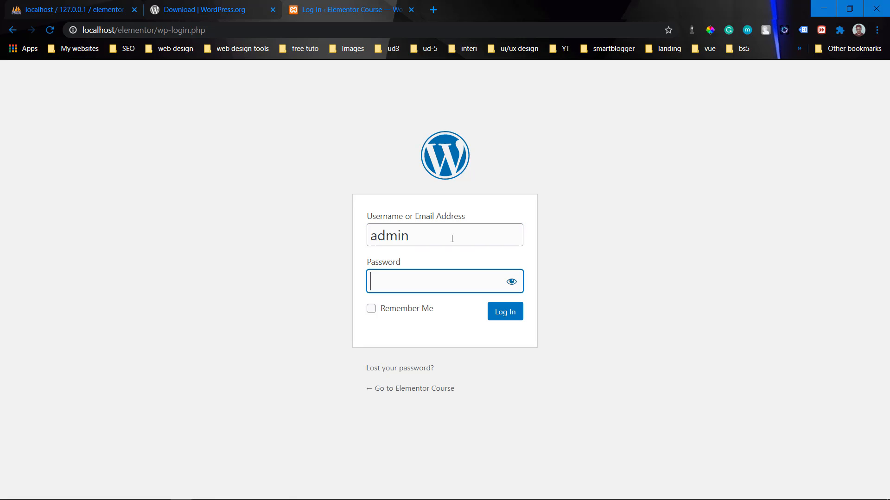
text(admin)
click(430, 314)
click(500, 315)
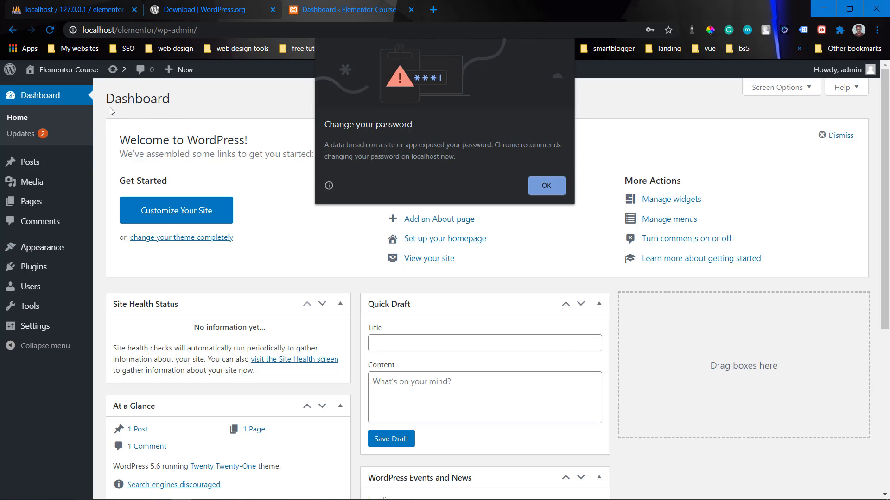
Step: Dismiss the browser's password warning and open the live site in a new tab
click(546, 185)
mouse_move(69, 75)
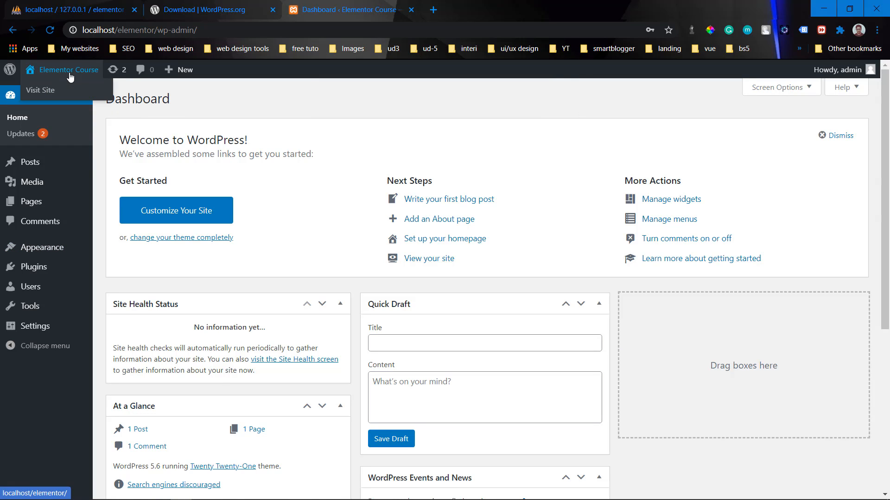
right_click(45, 91)
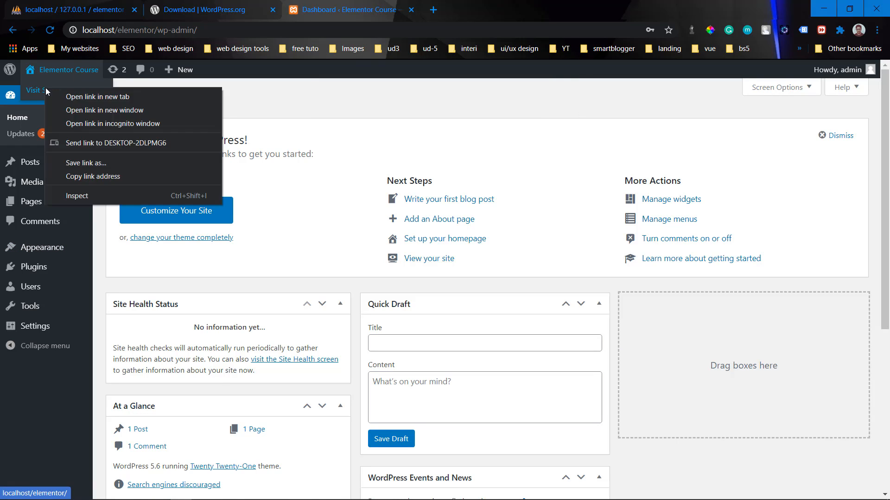
click(70, 94)
Step: View the Elementor Course front page, then return to the admin Dashboard
click(495, 5)
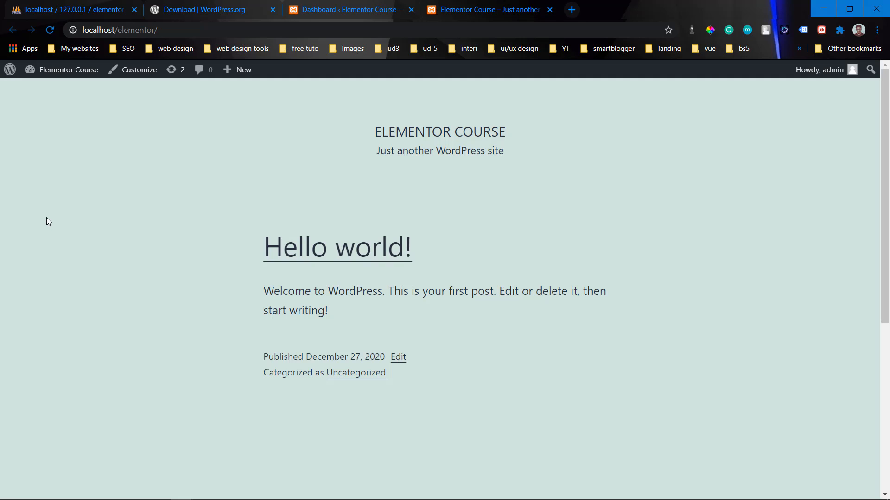
click(315, 10)
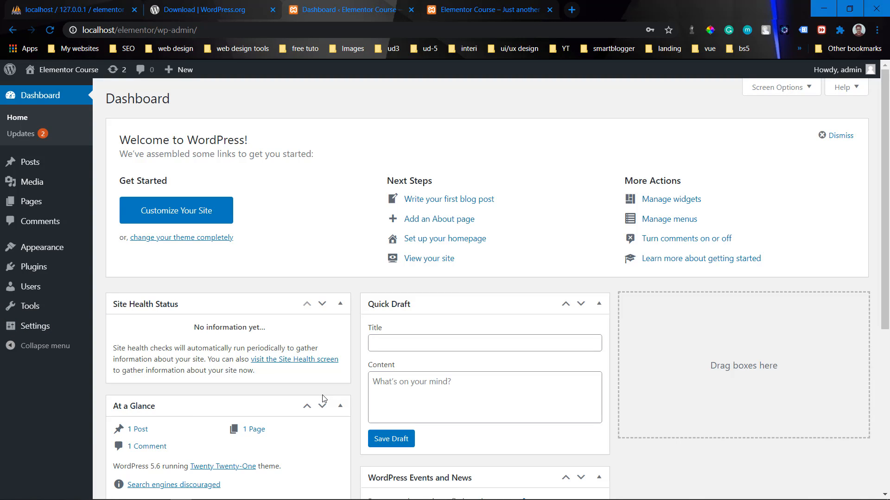
mouse_move(195, 498)
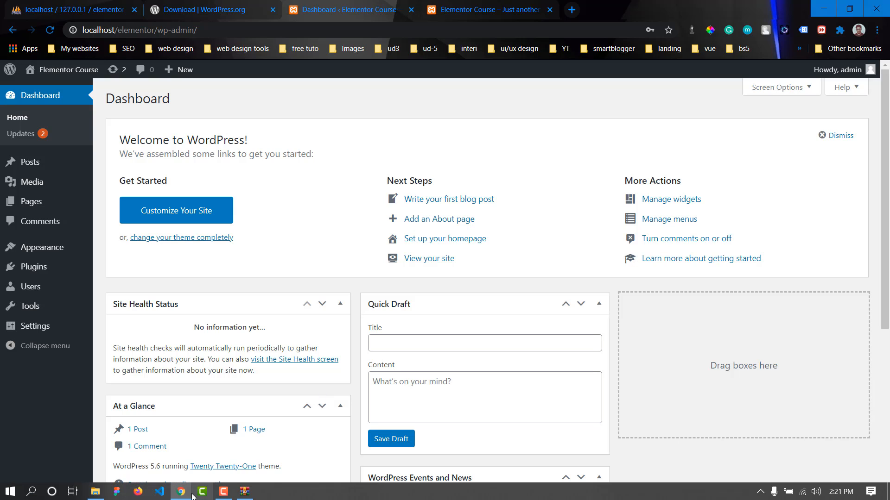
click(95, 491)
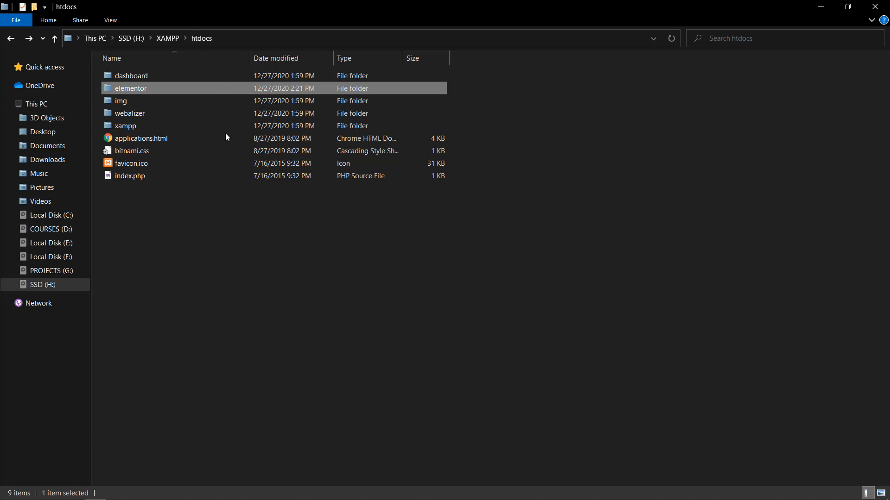
right_click(157, 332)
click(438, 421)
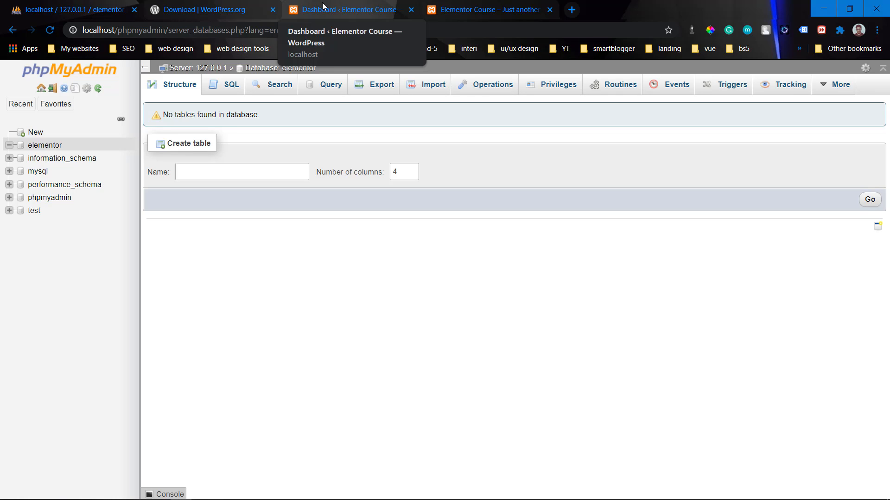
click(337, 17)
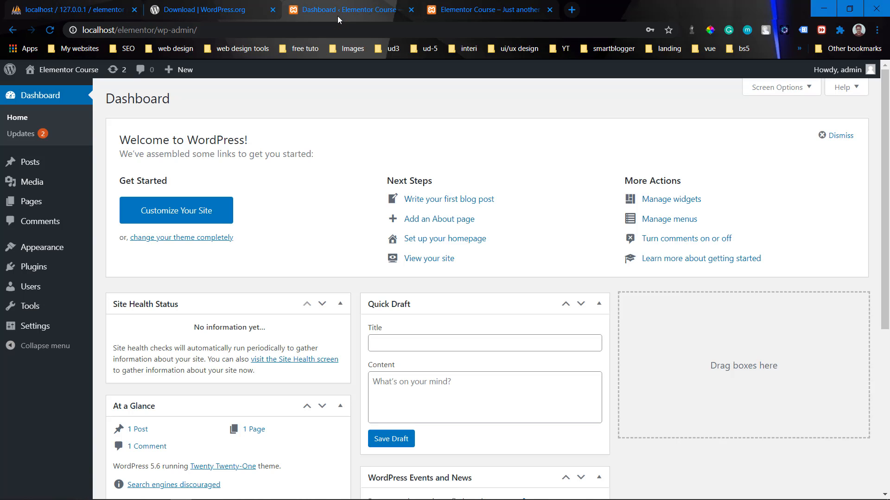